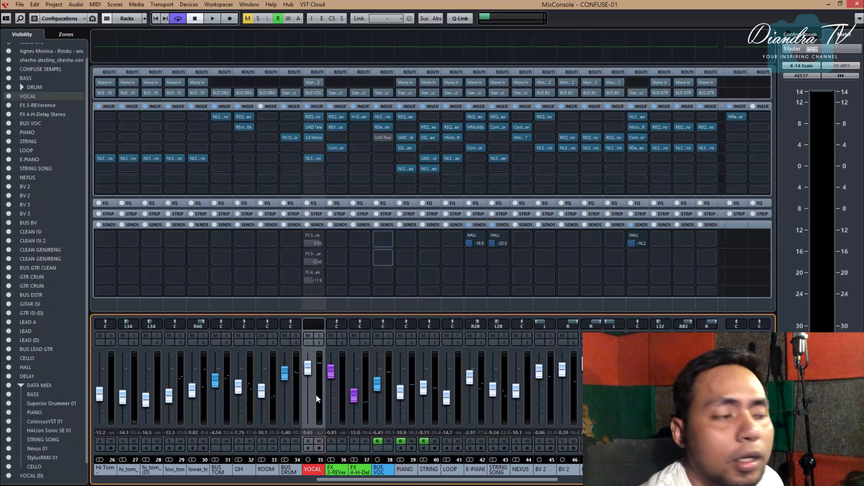
right_click(315, 393)
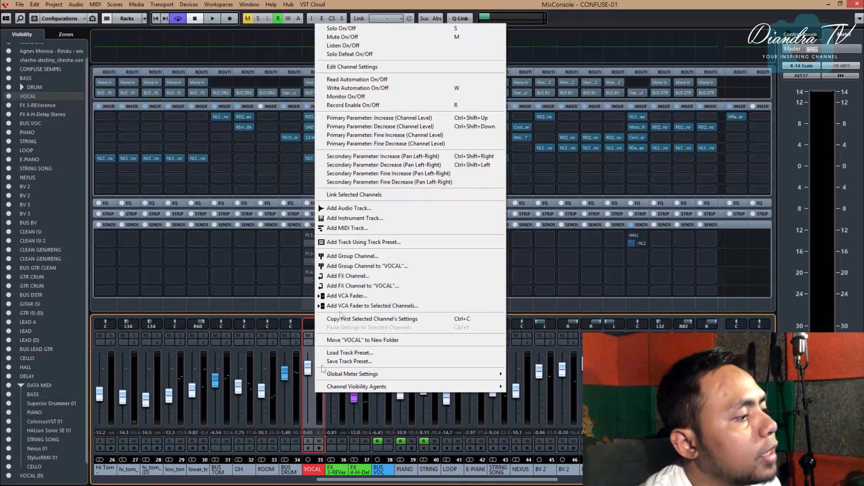
left_click(367, 276)
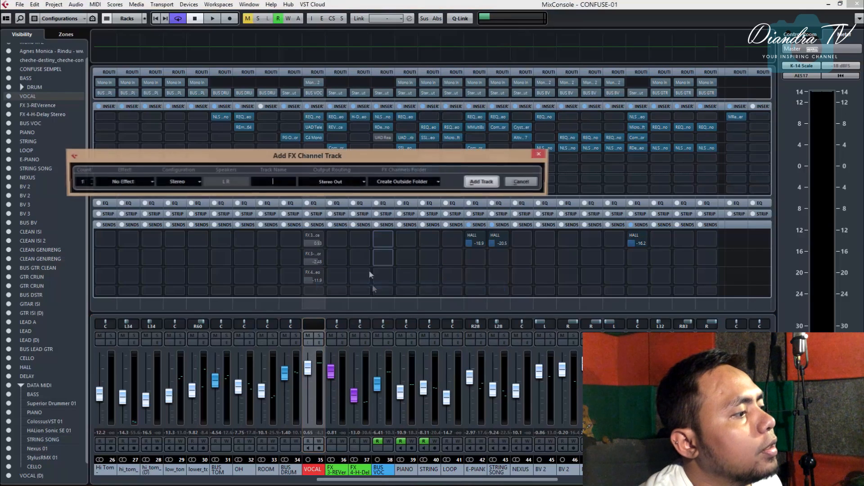
left_click(148, 182)
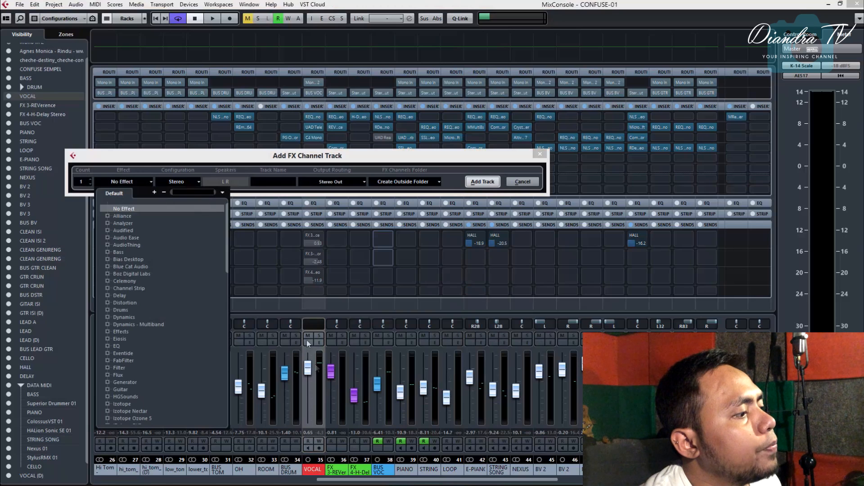
left_click(201, 164)
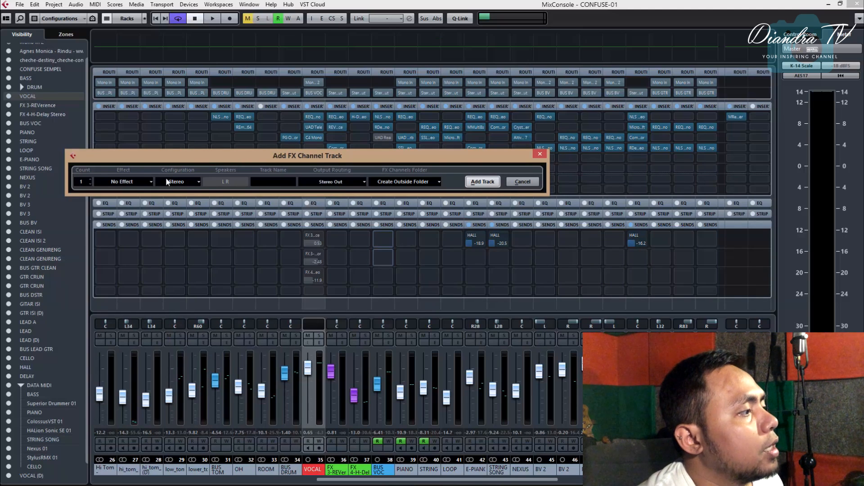
left_click(515, 183)
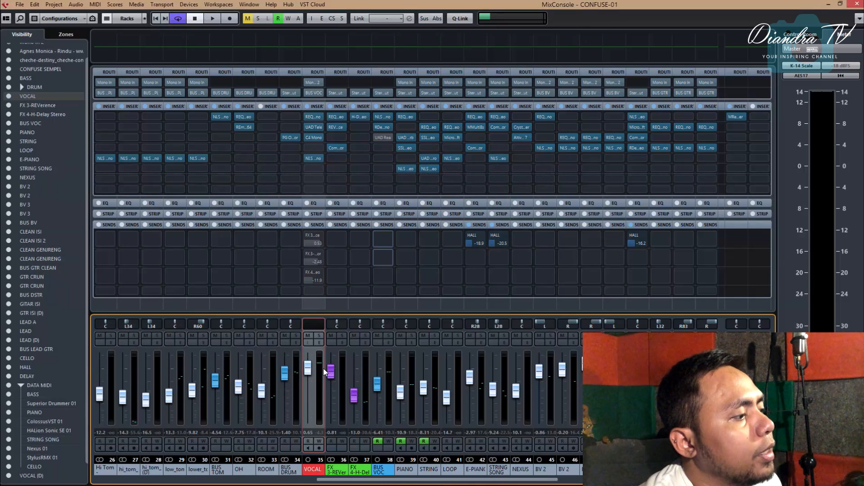
Step: Open the FX 3-REVerence channel settings and bypass the REQ 6 Stereo and Compressor inserts
left_click(343, 343)
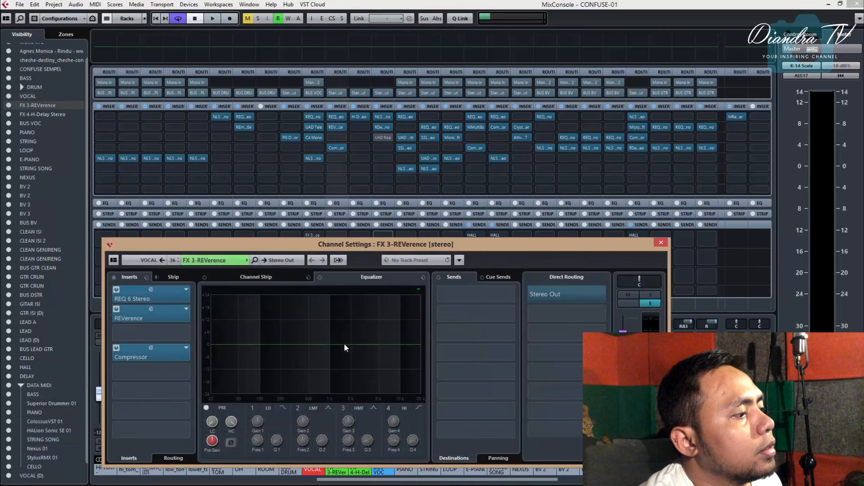
left_click_drag(316, 241, 382, 162)
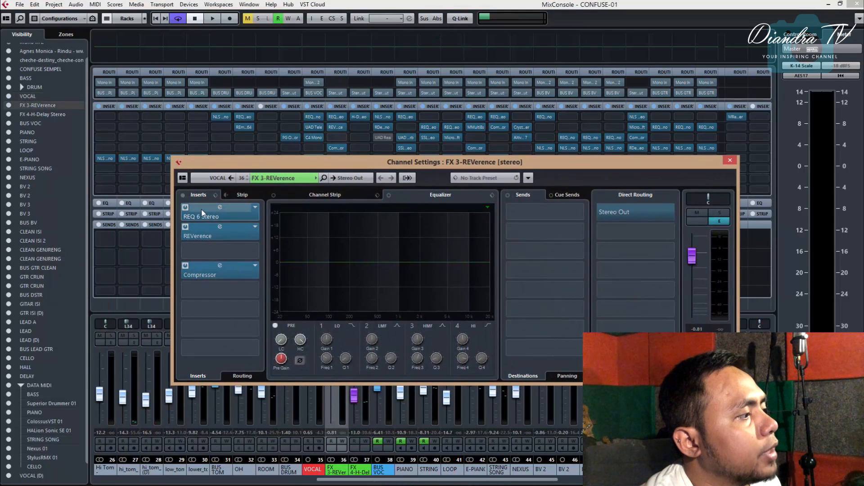
left_click(184, 208)
left_click(185, 266)
Step: Examine the settings of the REVerence insert on the FX 3-REVerence channel, closing the plug-in and channel settings when done
left_click(219, 227)
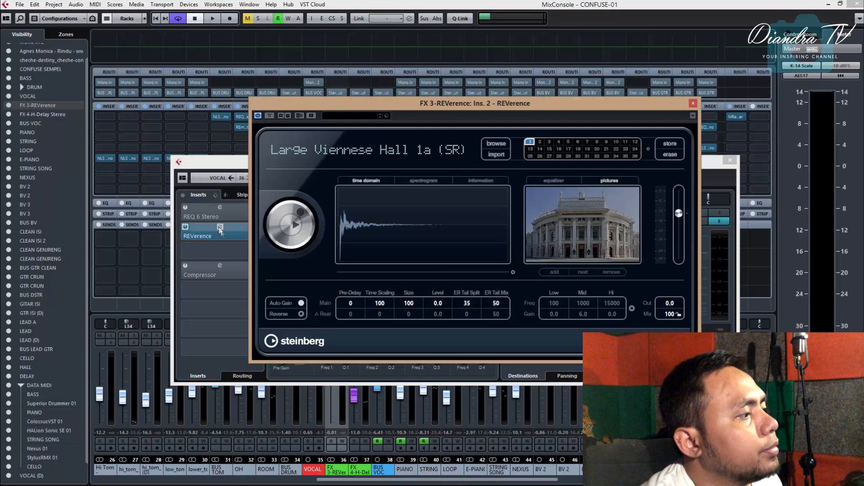
left_click_drag(445, 105, 420, 72)
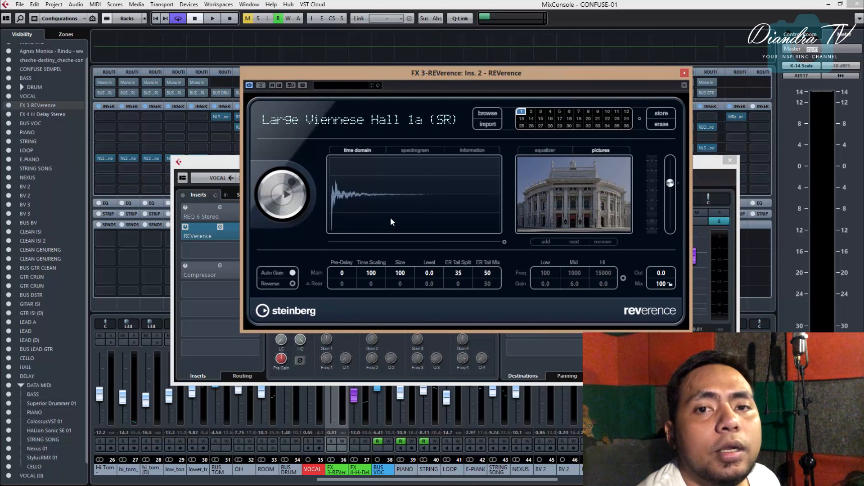
left_click(684, 73)
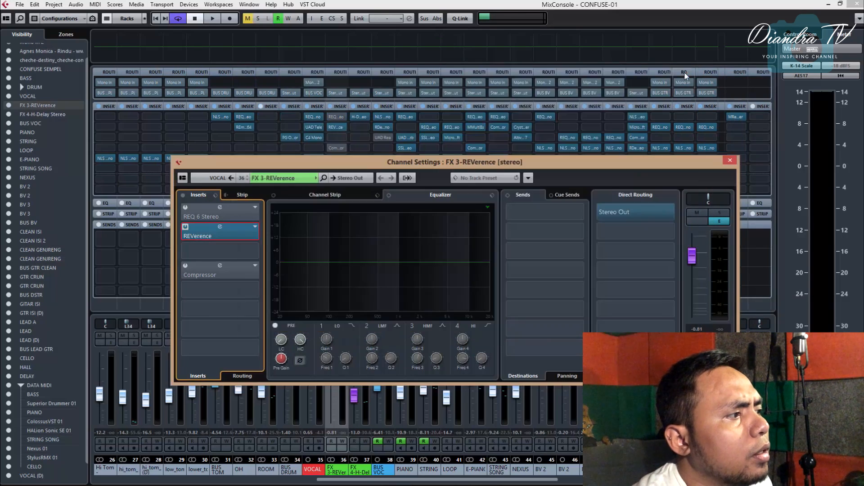
left_click(731, 160)
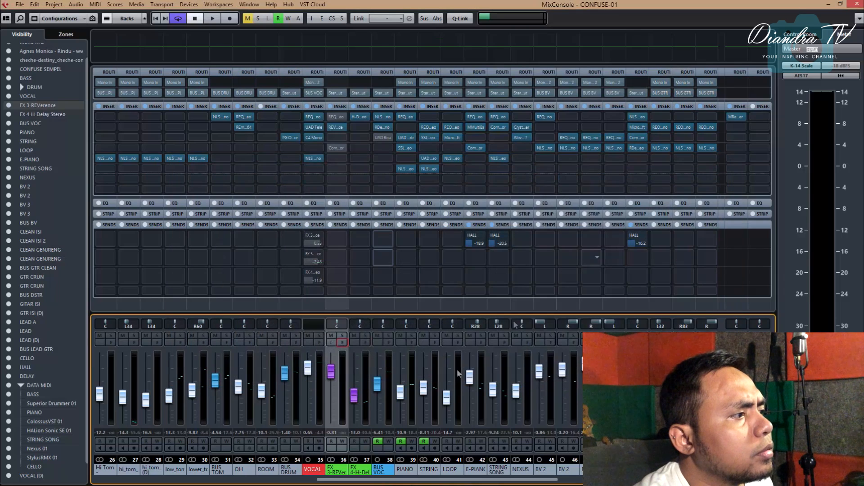
Step: Solo the VOCAL channel and enable its first send with FX 3-REVerence as the destination
left_click(319, 336)
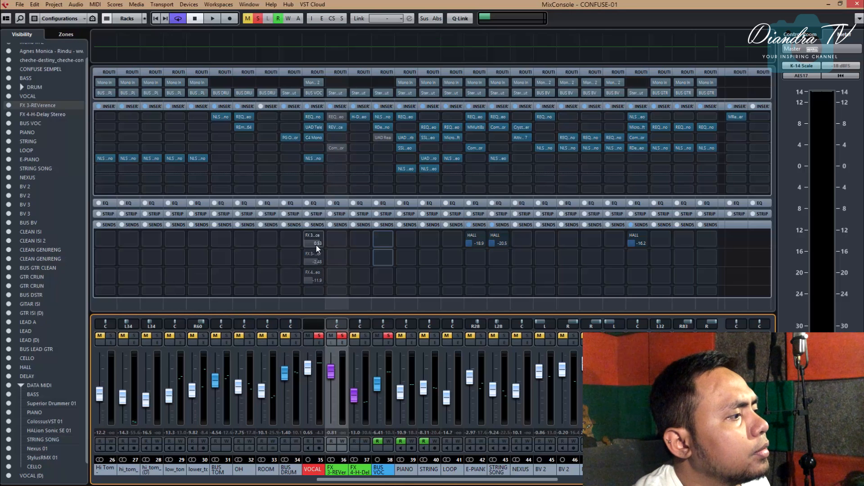
left_click(321, 343)
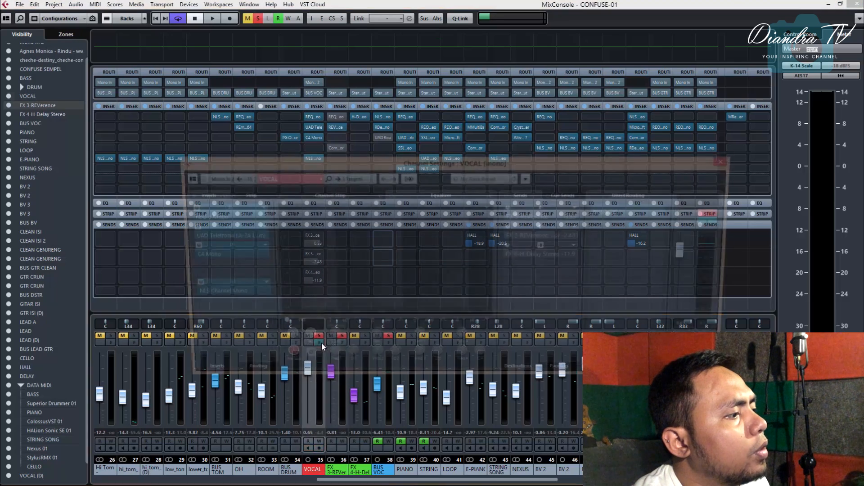
left_click(579, 208)
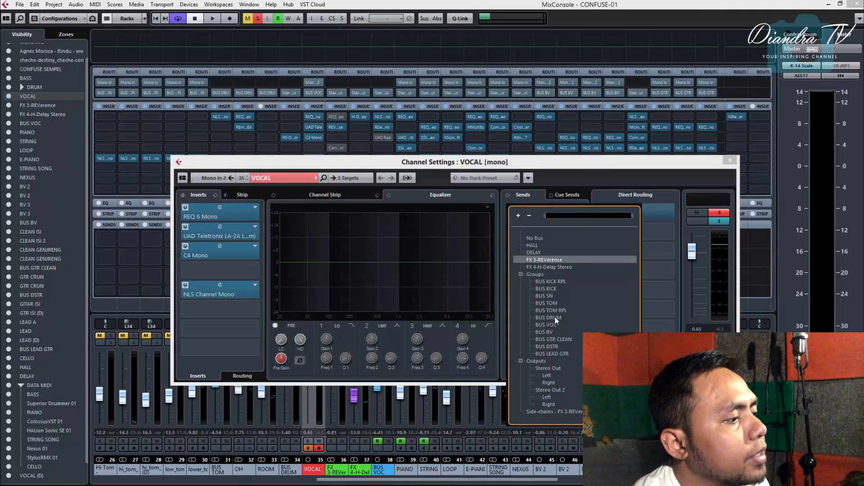
left_click(552, 261)
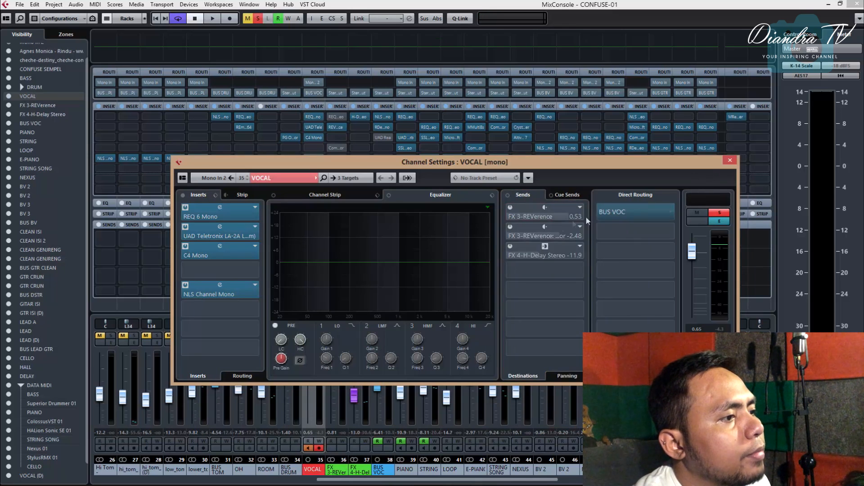
left_click(730, 160)
Step: Play back the soloed vocal with its reverb, and disarm recording on the VOCAL channel
key("space")
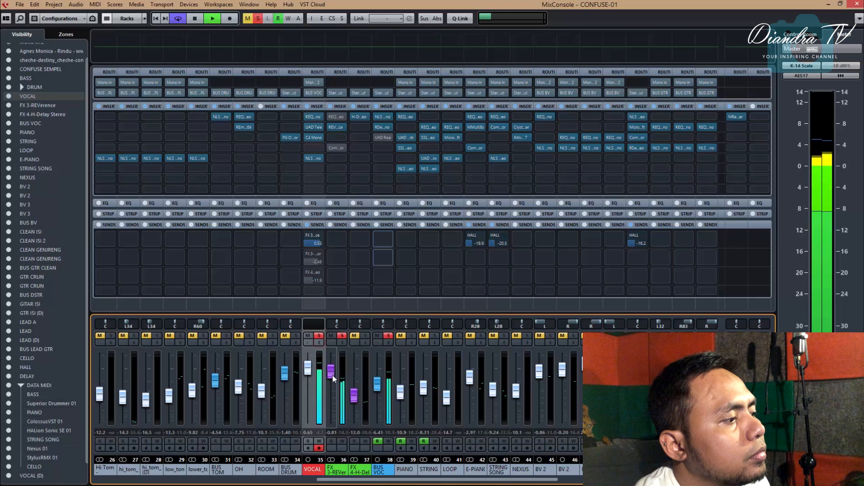
key("space")
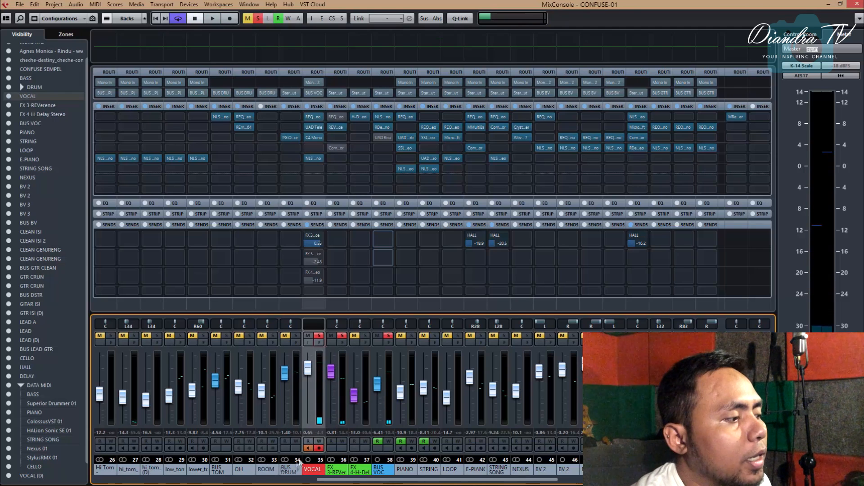
left_click(318, 449)
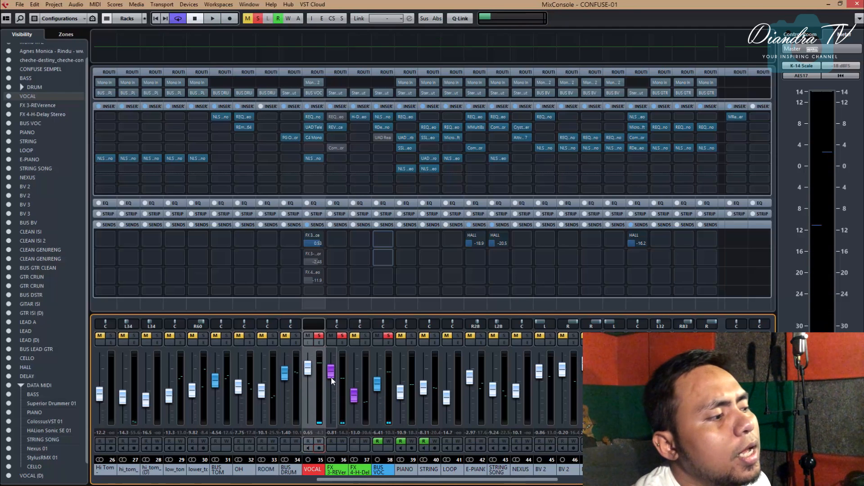
Step: Audition the vocal with the FX 3-REVerence fader lowered to -1.77, and return the fader to -0.81
key("space")
mouse_move(331, 377)
left_mouse_down()
mouse_move(333, 401)
mouse_move(332, 375)
left_mouse_up()
key("space")
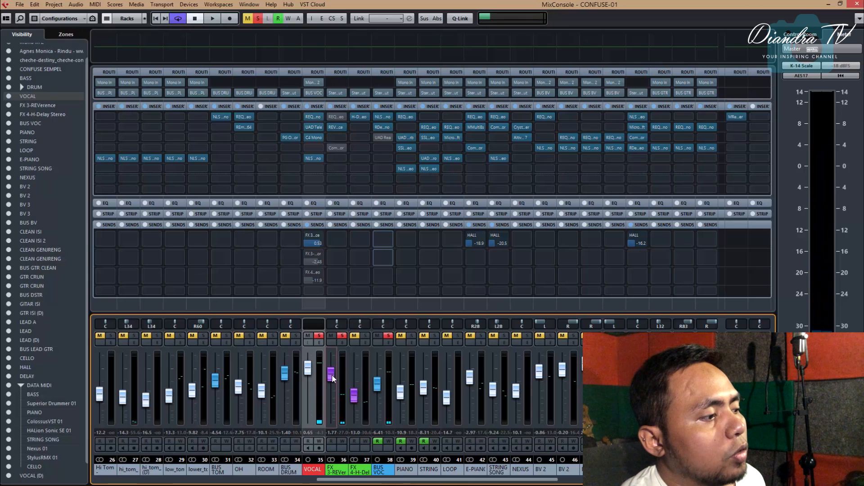
left_click_drag(331, 374, 331, 372)
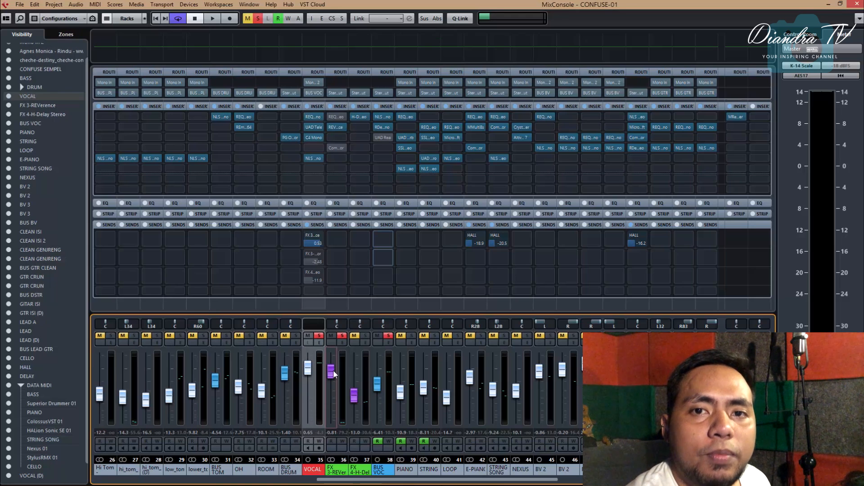
Step: Open the Compressor insert on the FX 3-REVerence channel and turn off its bypass, keeping its side-chain input enabled
left_click(342, 343)
left_click_drag(327, 167, 332, 127)
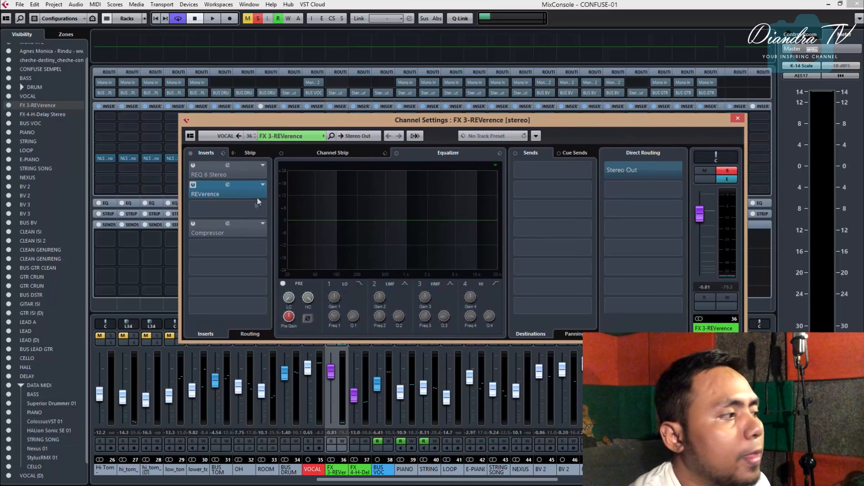
double_click(228, 228)
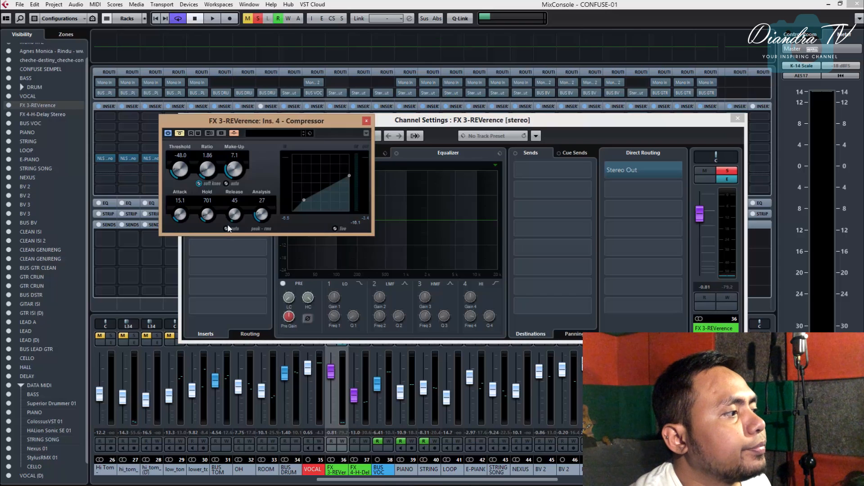
left_click_drag(286, 124, 404, 141)
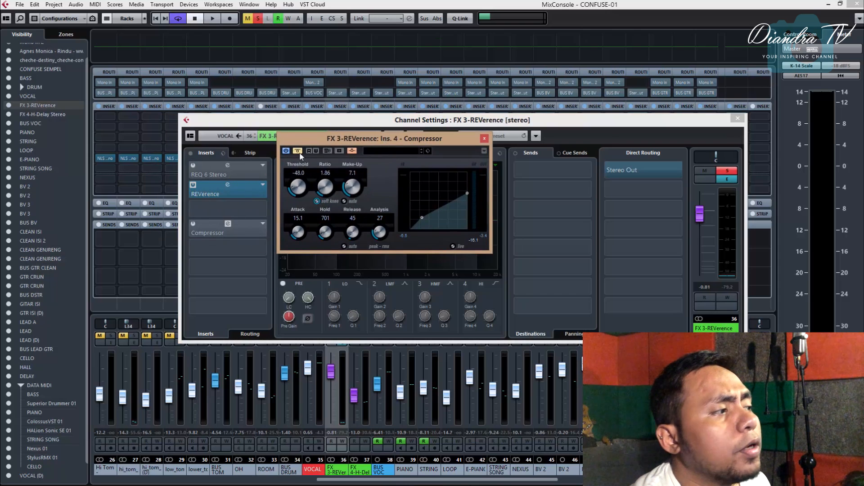
left_click(353, 151)
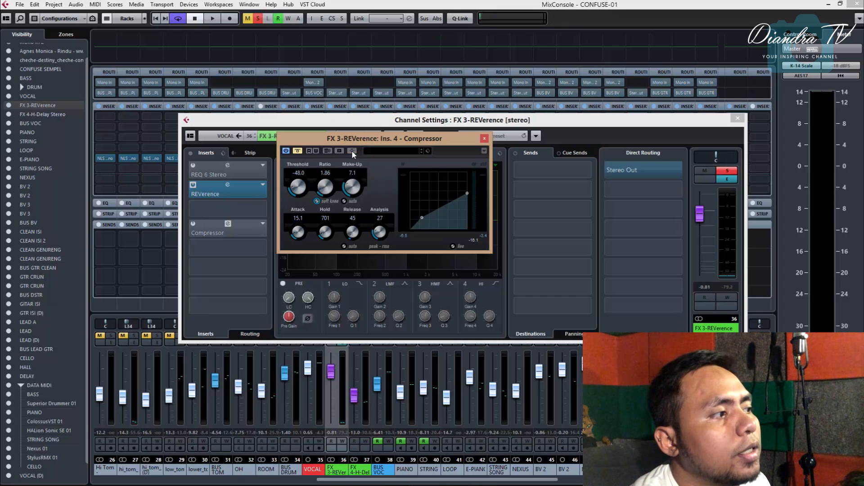
left_click(297, 152)
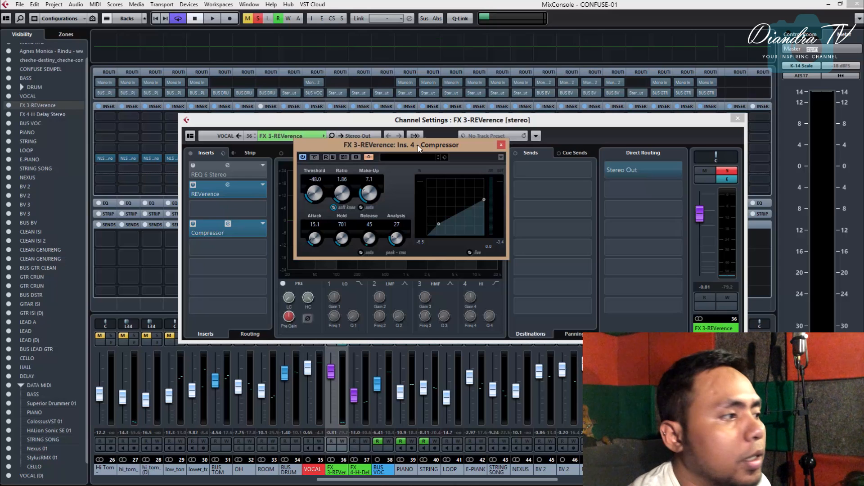
left_click_drag(418, 145, 426, 156)
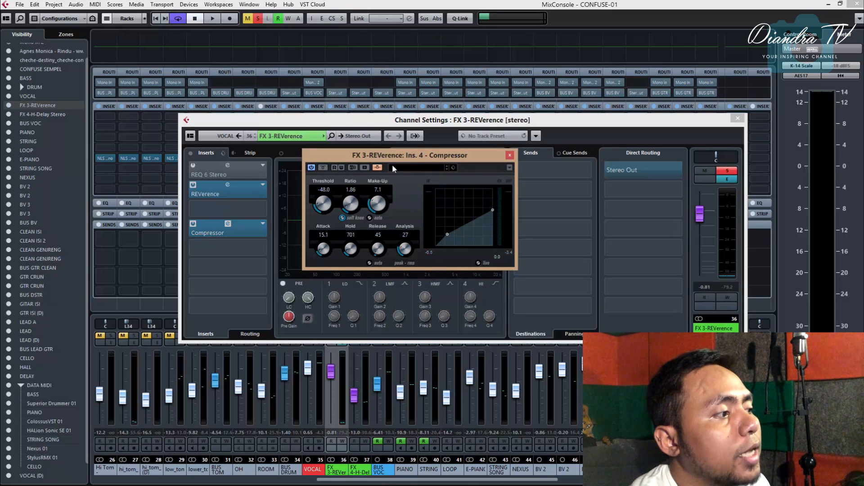
left_click_drag(392, 154, 406, 161)
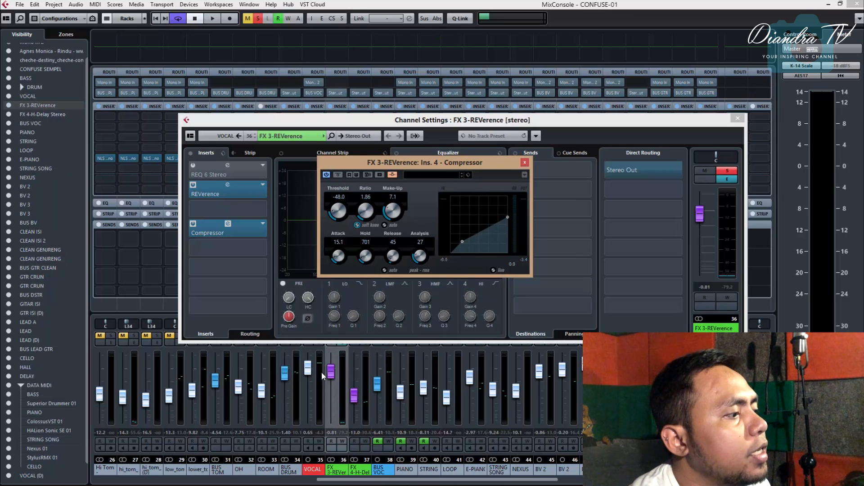
Step: Switch the channel settings from FX 3-REVerence to its source channel VOCAL and open the second send's destination list
left_click_drag(349, 120, 360, 73)
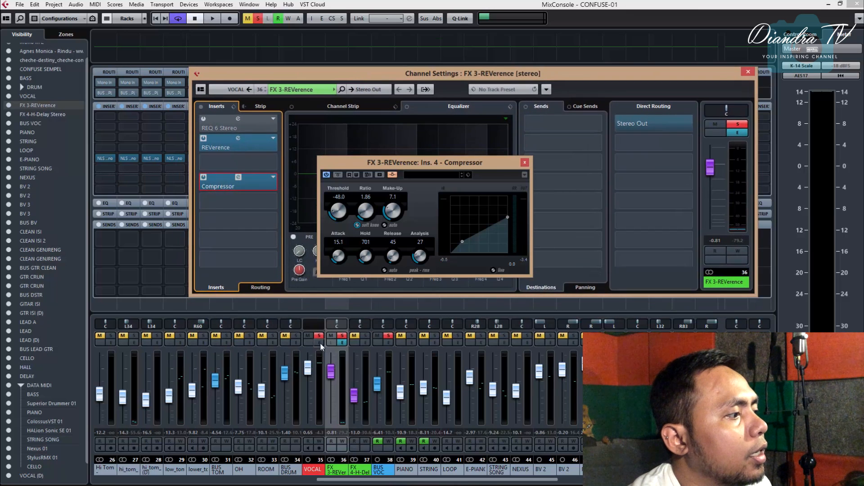
left_click(249, 89)
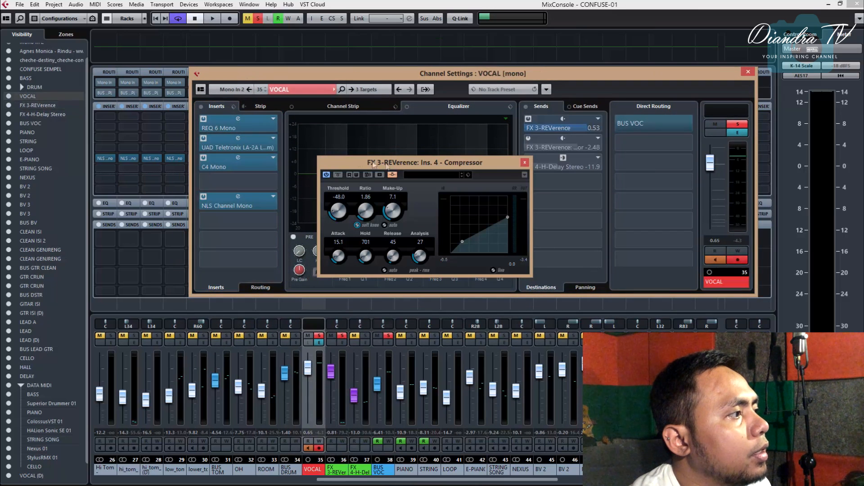
left_click(598, 142)
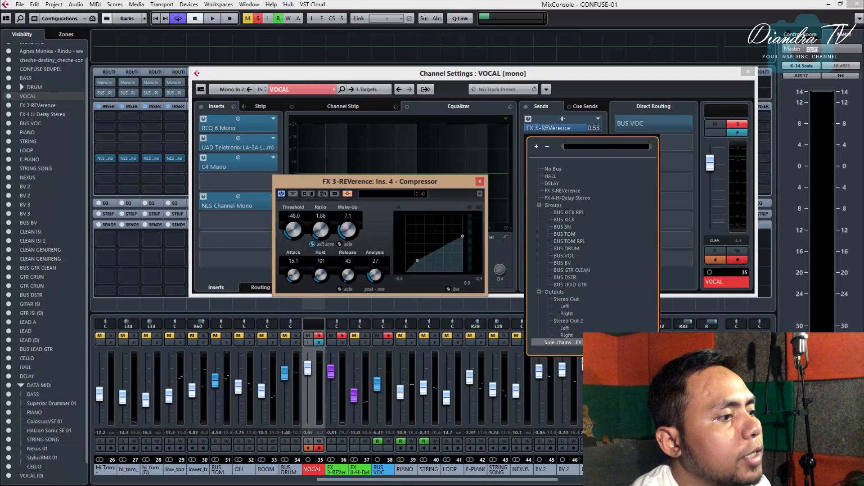
Step: Turn the Compressor's side-chain off, check the destinations of VOCAL's second send, and turn the side-chain back on
left_click(347, 194)
left_click(348, 195)
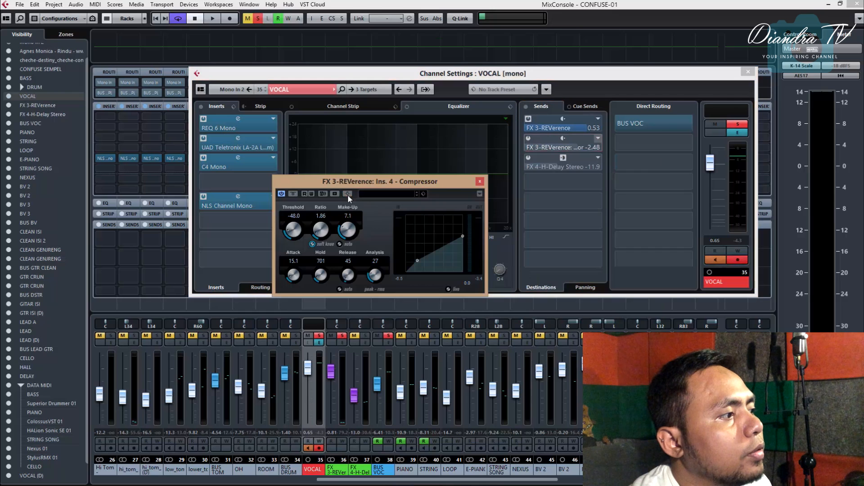
left_click(599, 140)
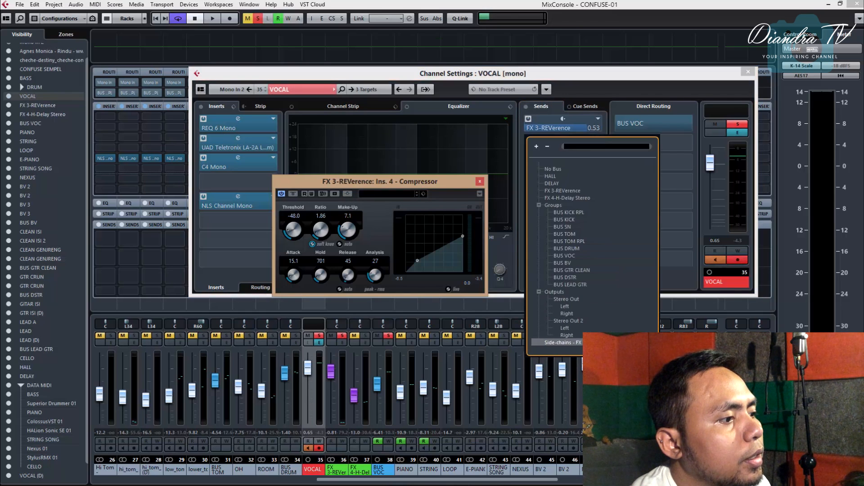
left_click(347, 194)
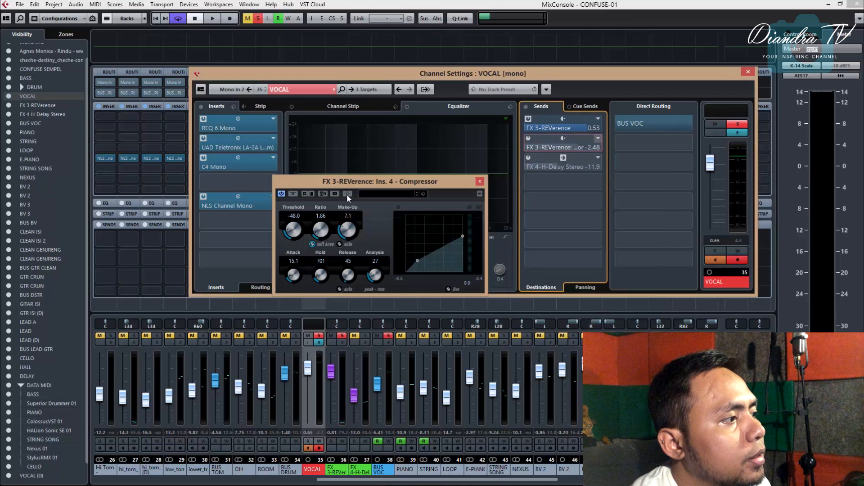
left_click(348, 194)
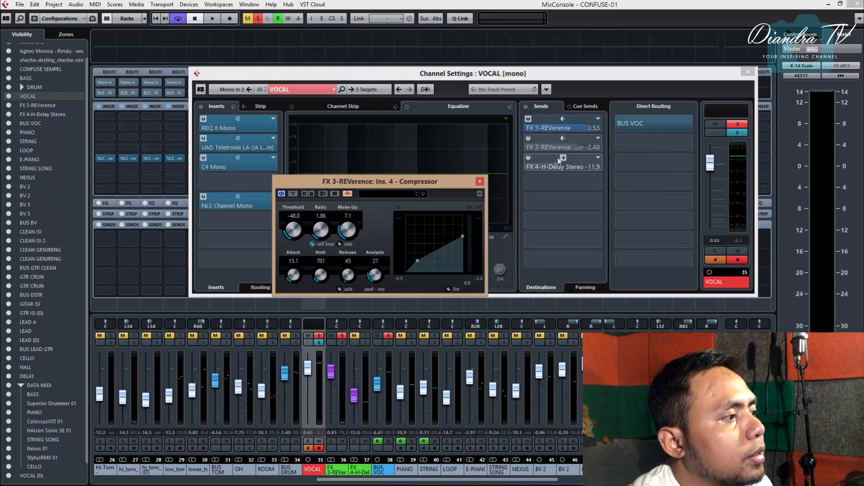
Step: Route the VOCAL channel's second send to the side-chain input of the FX 3-REVerence Compressor and enable that send
left_click(598, 138)
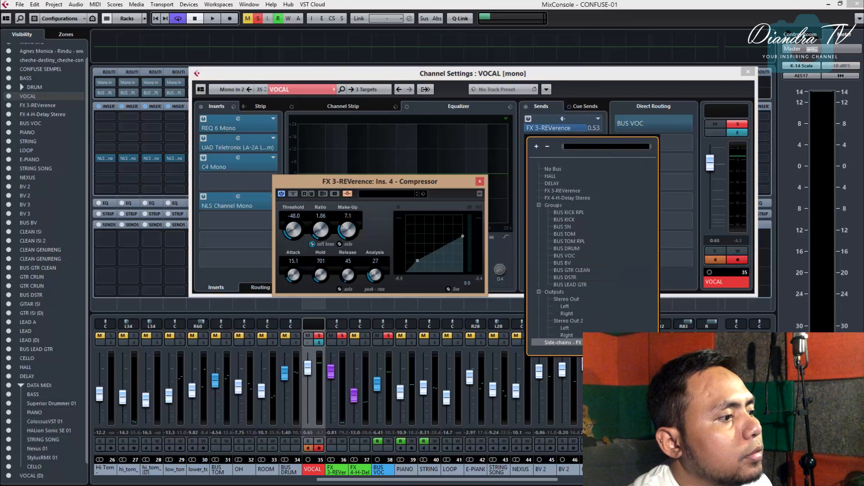
left_click(563, 343)
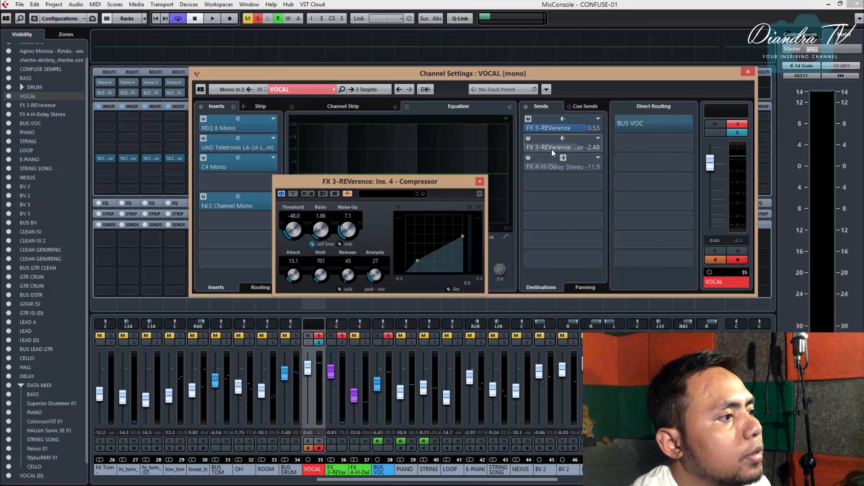
left_click(528, 139)
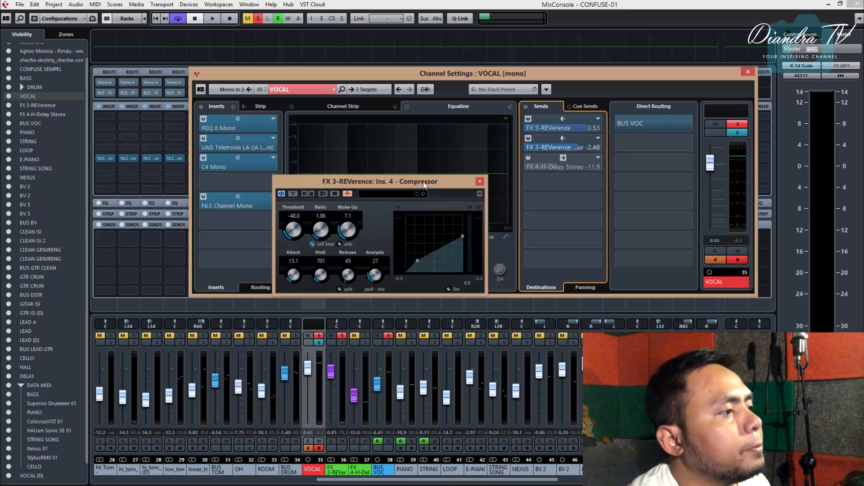
Step: Close the VOCAL channel settings and open those of FX 3-REVerence, keeping the insert list visible beside the Compressor window
left_click_drag(423, 179, 551, 128)
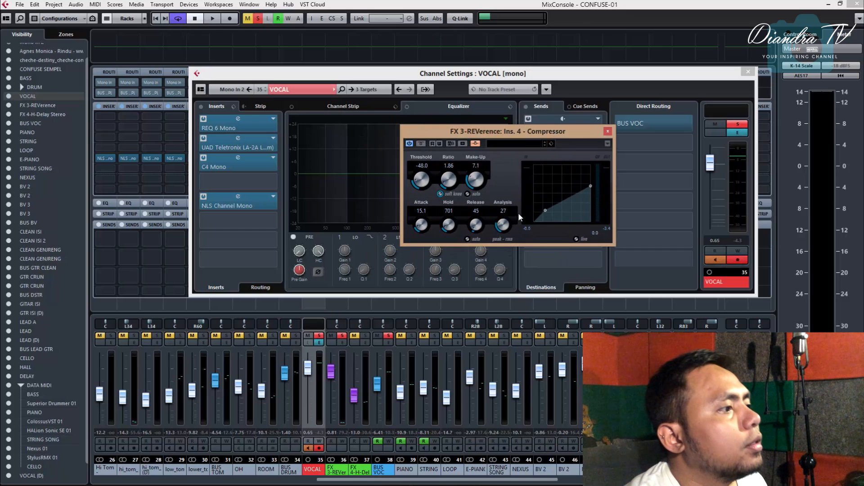
left_click_drag(513, 134, 413, 142)
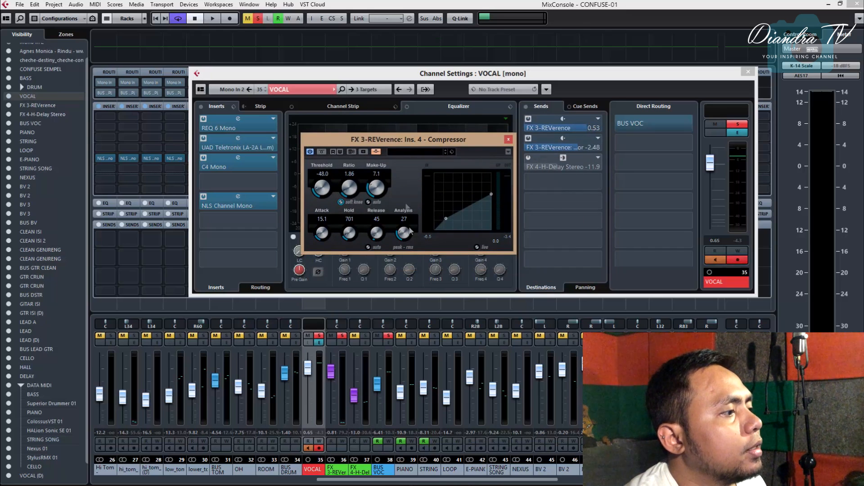
left_click_drag(395, 140, 449, 140)
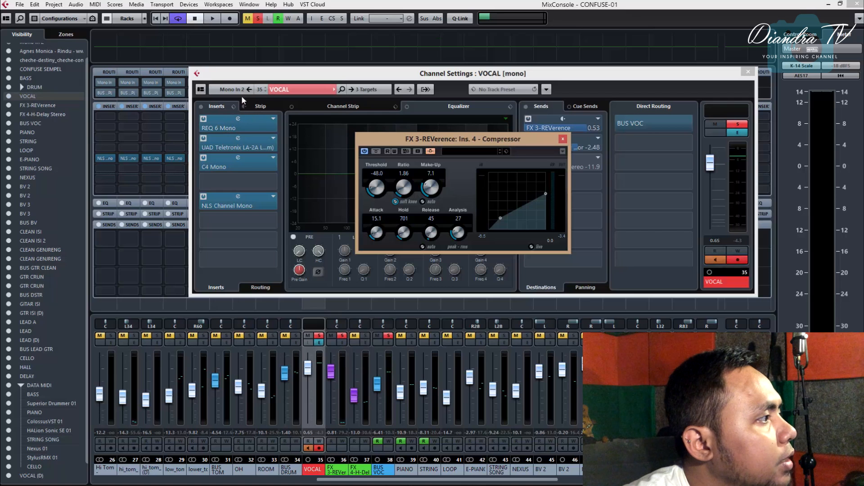
left_click(748, 72)
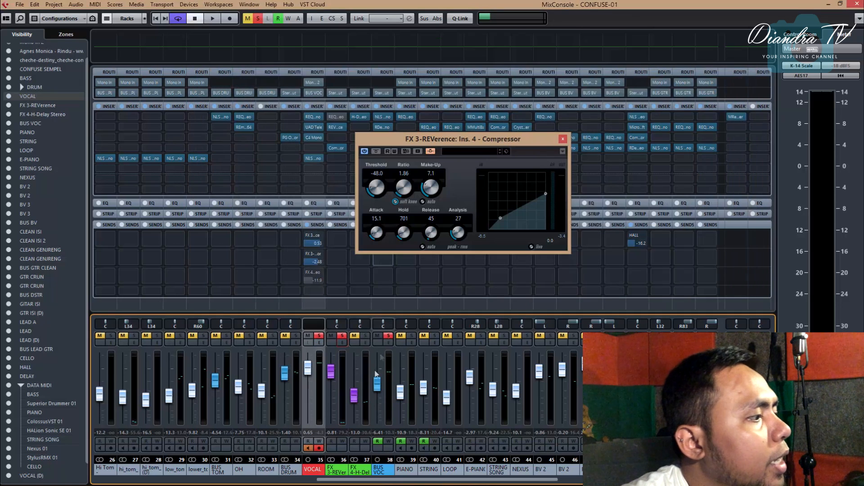
left_click(342, 343)
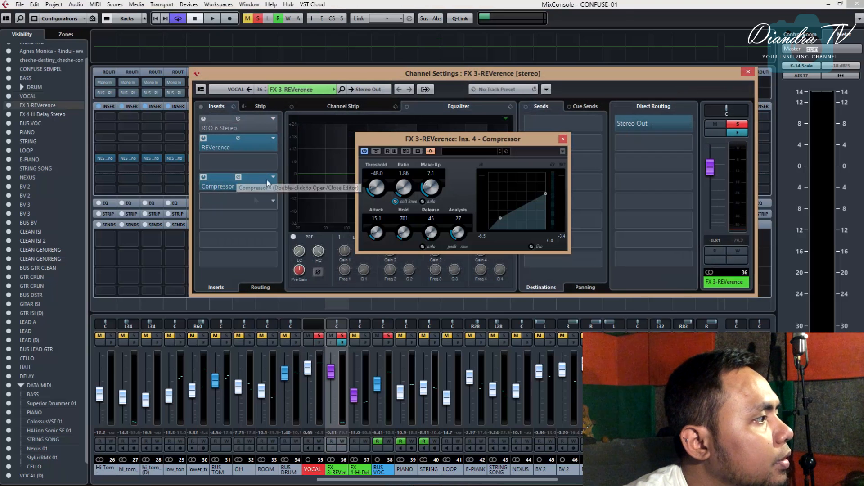
left_click_drag(275, 79, 251, 81)
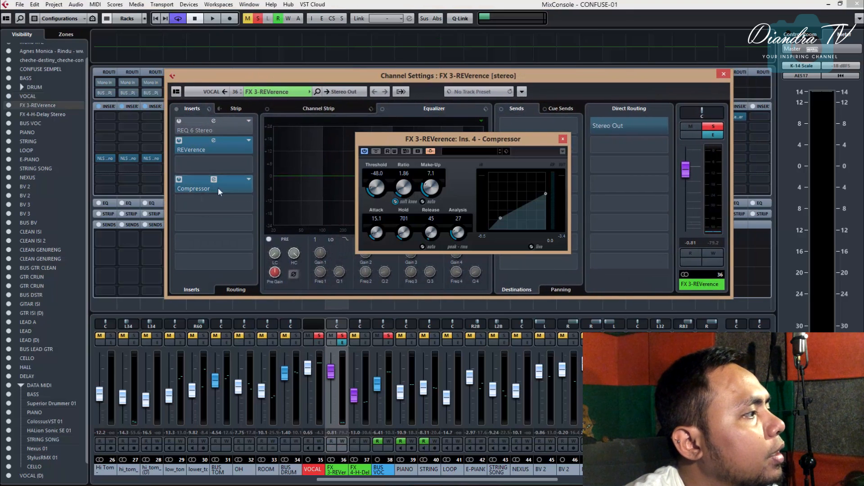
left_click_drag(409, 144, 429, 140)
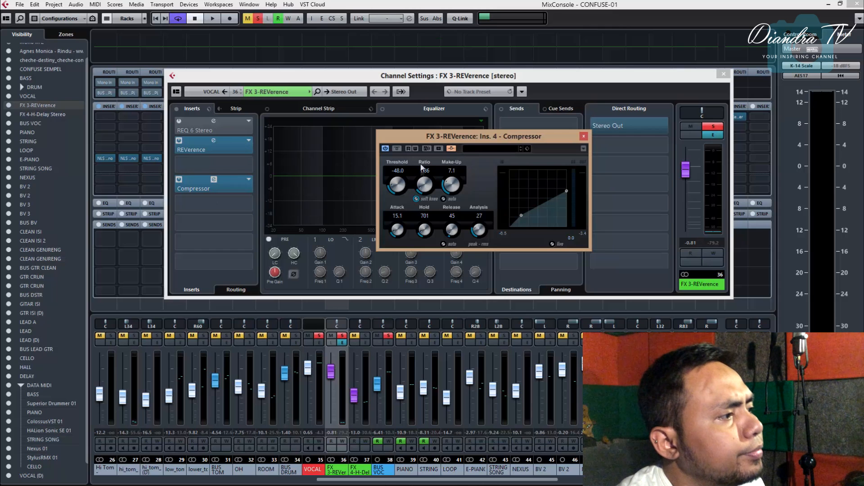
Step: Play the soloed vocal and compare its reverb with the FX 3-REVerence Compressor bypassed and active
left_click(397, 149)
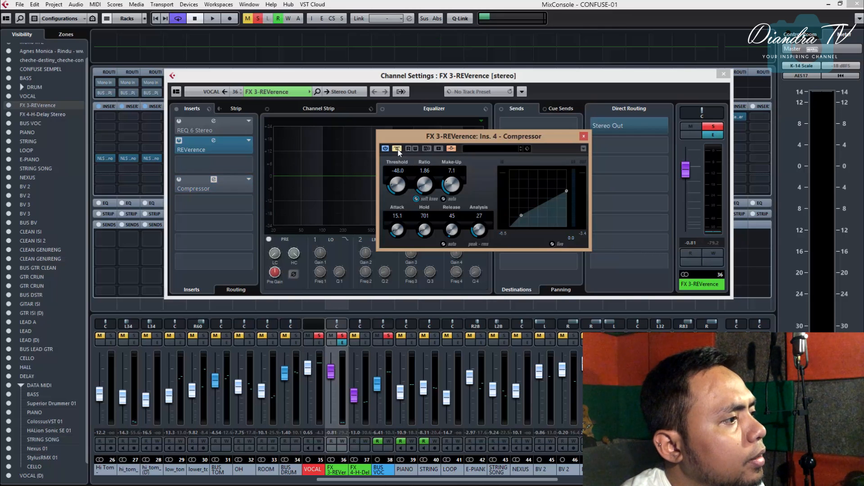
key("space")
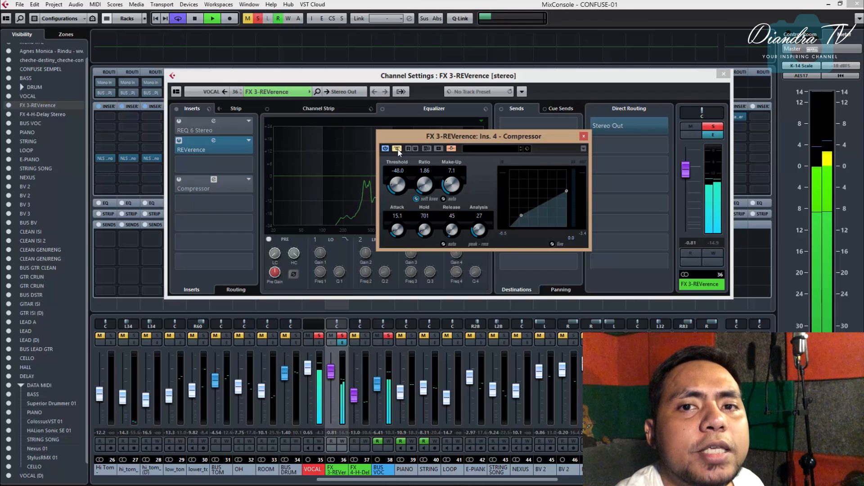
left_click(397, 148)
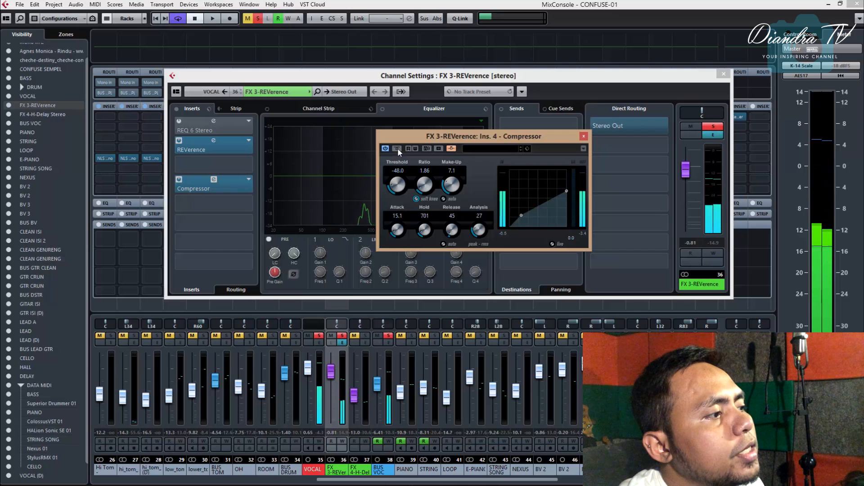
key("space")
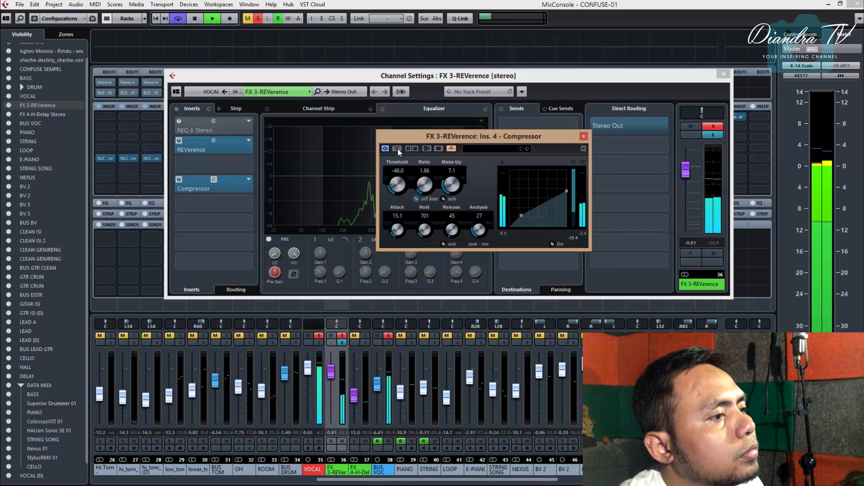
Step: Close the FX 3-REVerence channel settings and the MixConsole, keeping the Compressor window open over the project tracks
left_click(857, 5)
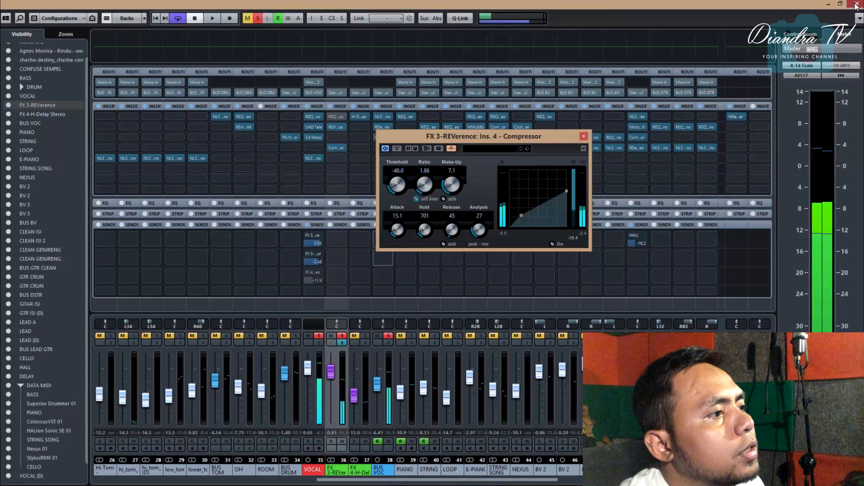
left_click(857, 6)
left_click(600, 120)
left_click(721, 75)
left_click_drag(507, 136, 634, 242)
Step: Position the playhead at about bar 16 on the VOCAL track and play that phrase with the side-chained Compressor active
scroll(321, 239, "down", 5)
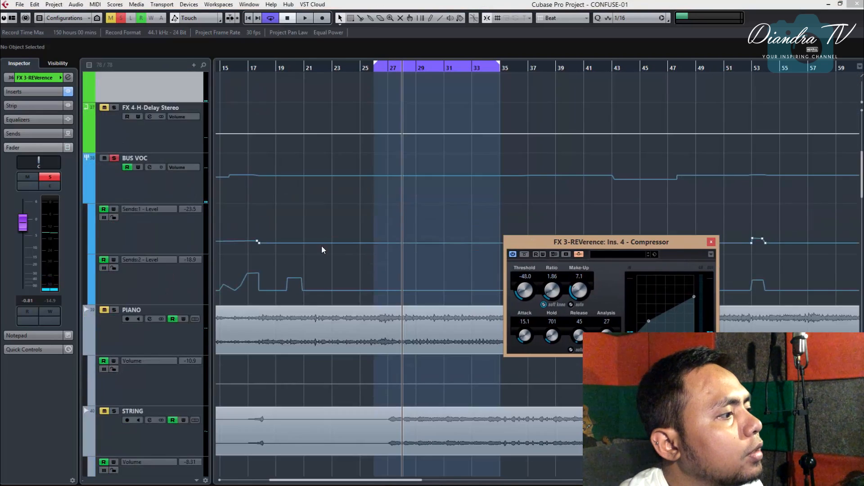
scroll(322, 247, "up", 3)
left_click_drag(359, 480, 329, 480)
left_click(357, 68)
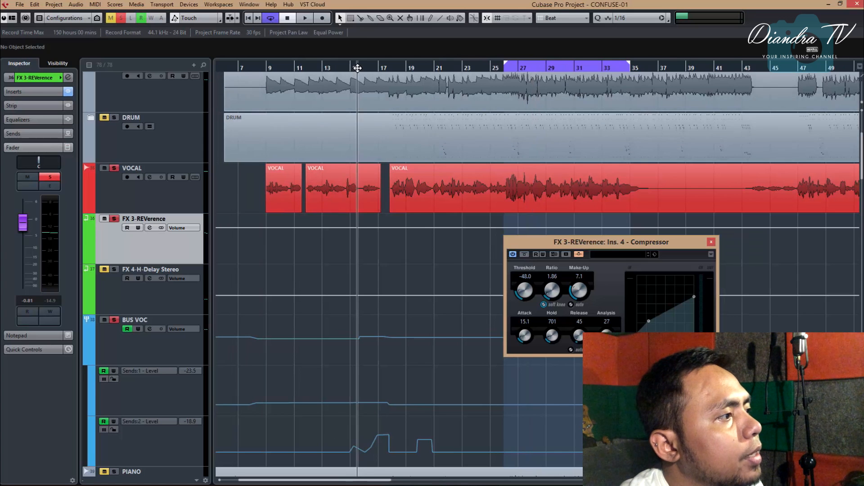
left_click_drag(357, 68, 365, 69)
left_click(365, 68)
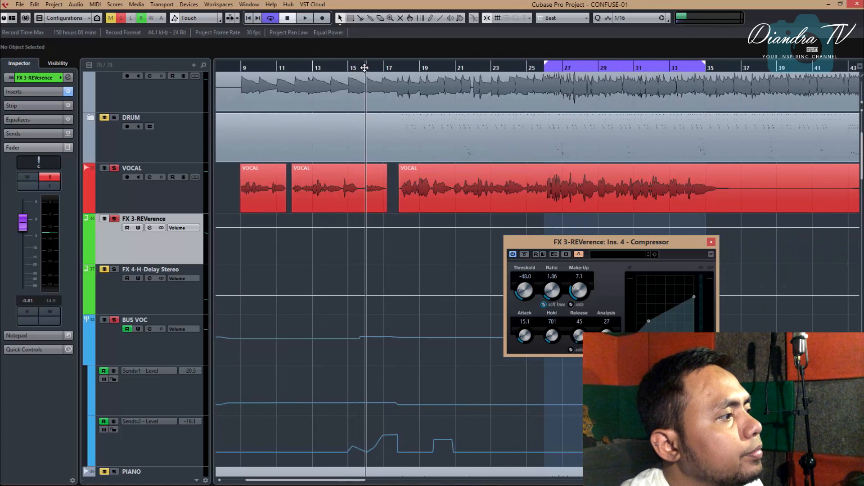
key("space")
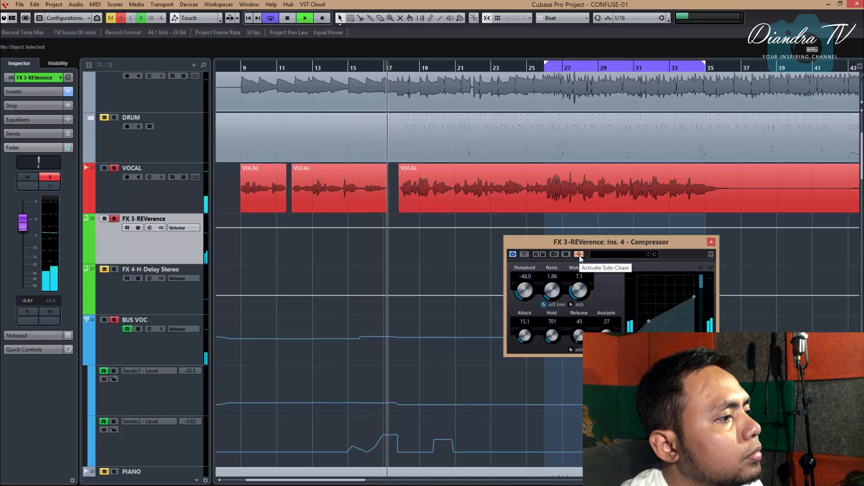
key("space")
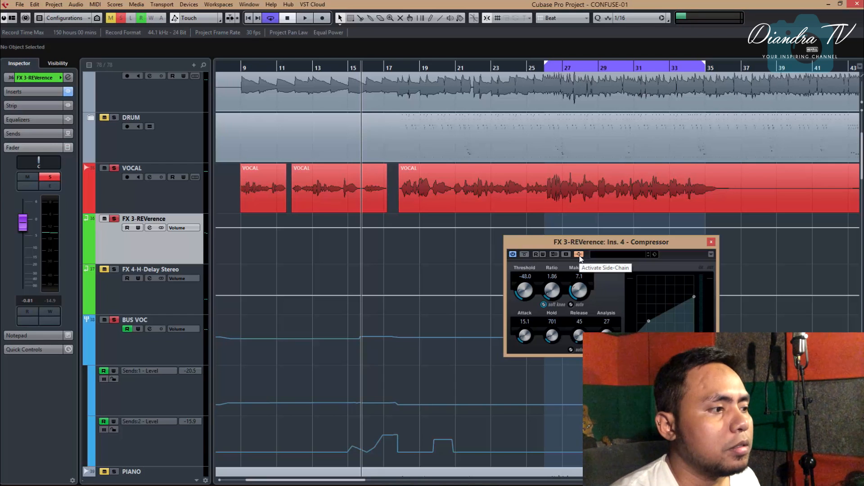
Step: Replay the same vocal phrase with the Compressor bypassed, and once more with its bypass turned off
key("space")
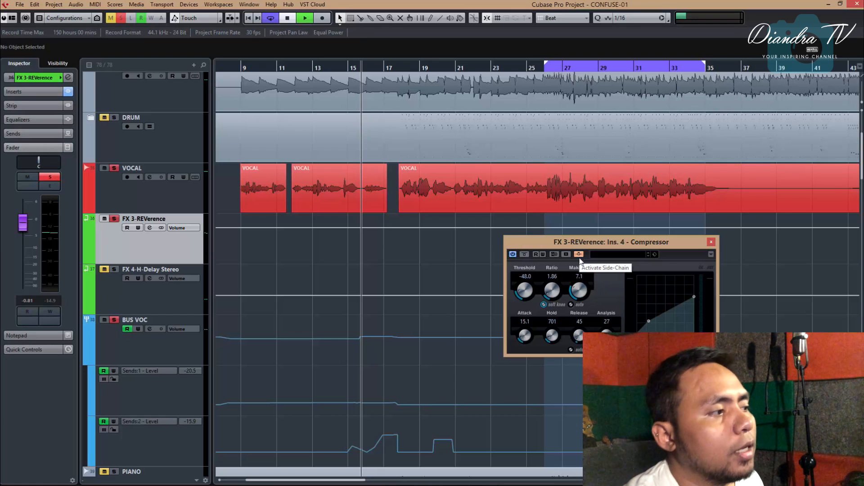
left_click(525, 255)
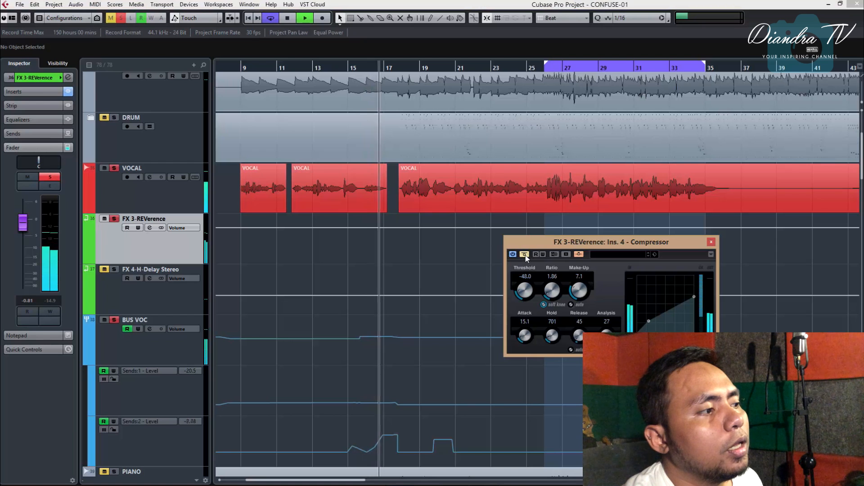
key("space")
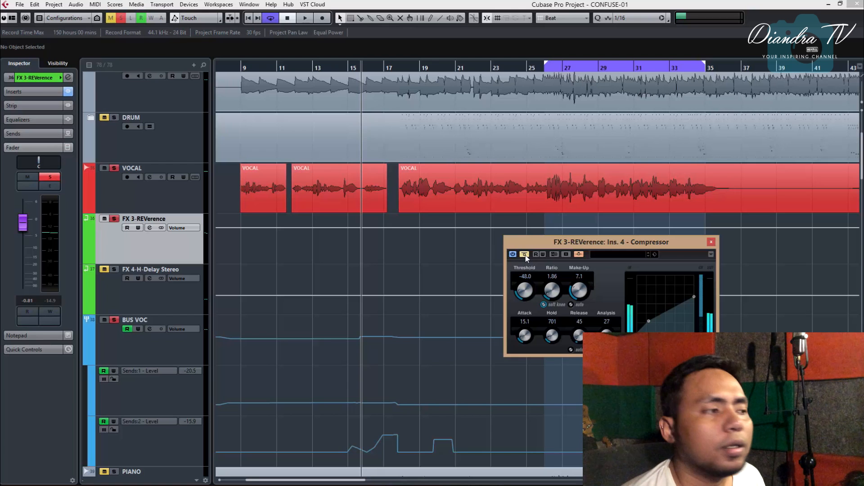
left_click(525, 255)
key("space")
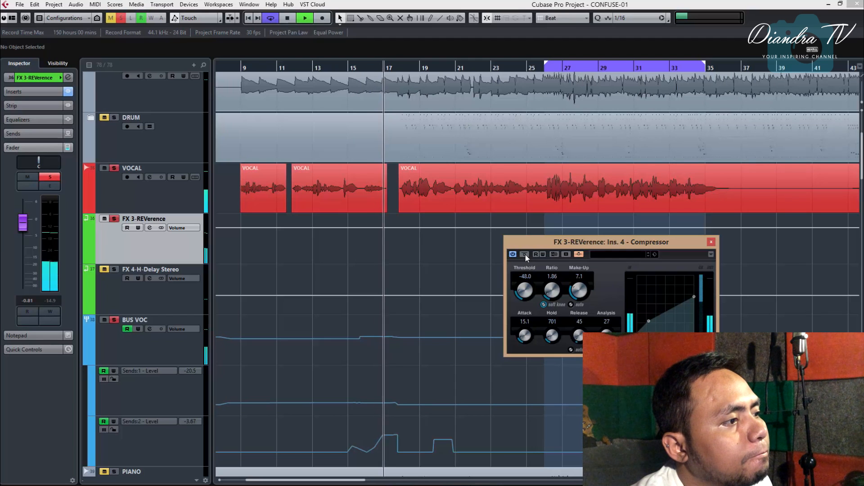
key("space")
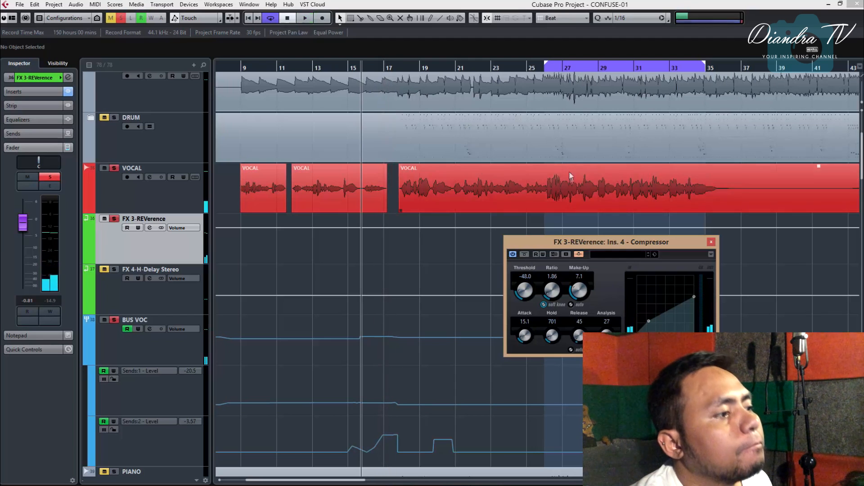
Step: Move the playhead to the start of the cycle range, reopen the MixConsole without the Compressor window, and clear the channel solos
left_click(546, 68)
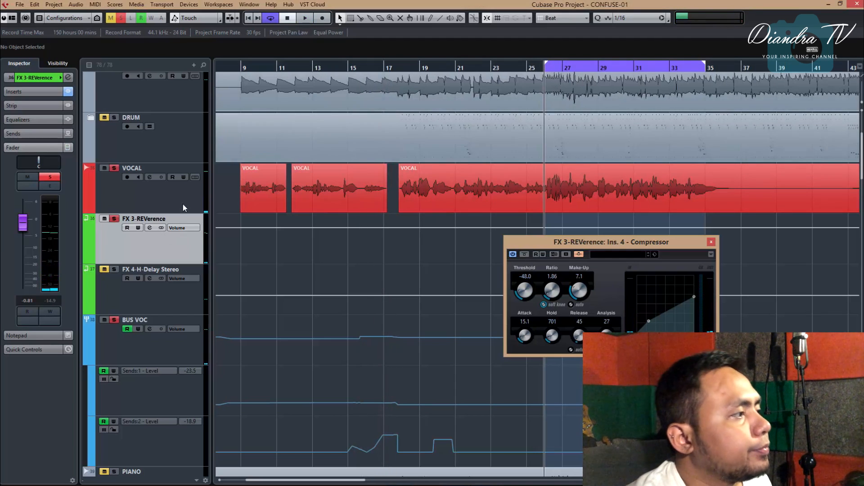
key("F3")
left_click_drag(555, 245, 109, 135)
left_click(265, 133)
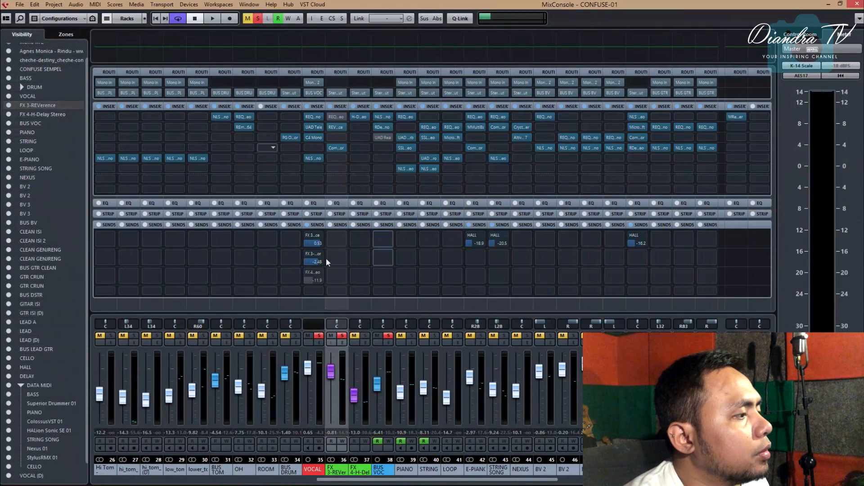
left_click(319, 336)
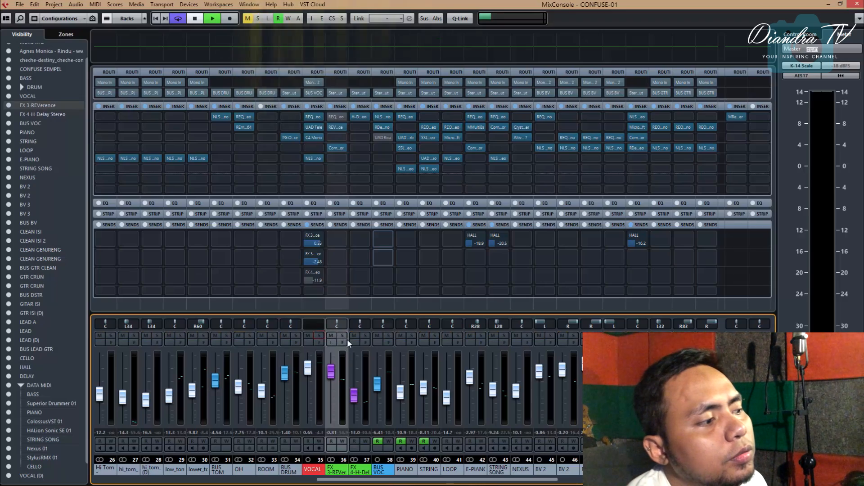
Step: Play the full mix and open the Compressor from the FX 3-REVerence channel settings in clear view
key("space")
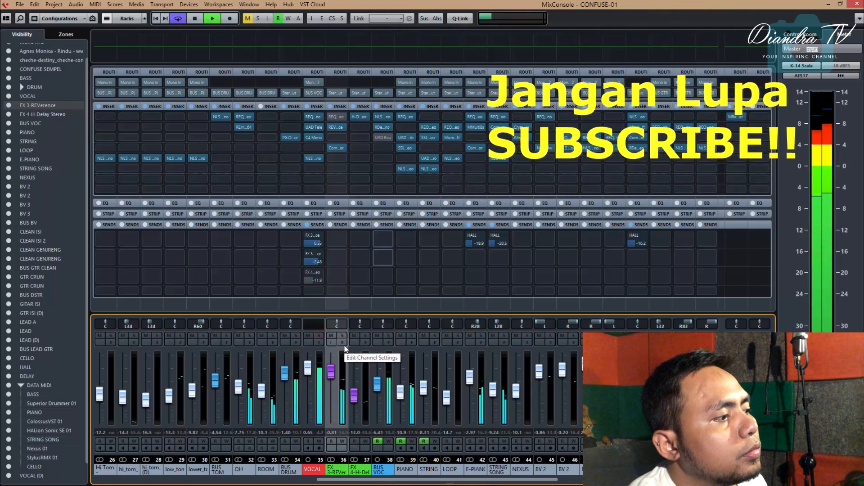
left_click(343, 344)
left_click(213, 180)
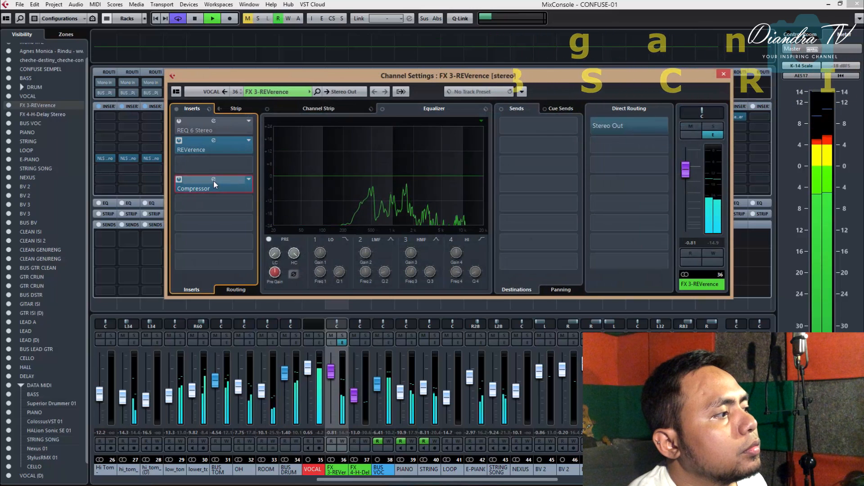
left_click_drag(99, 132, 235, 146)
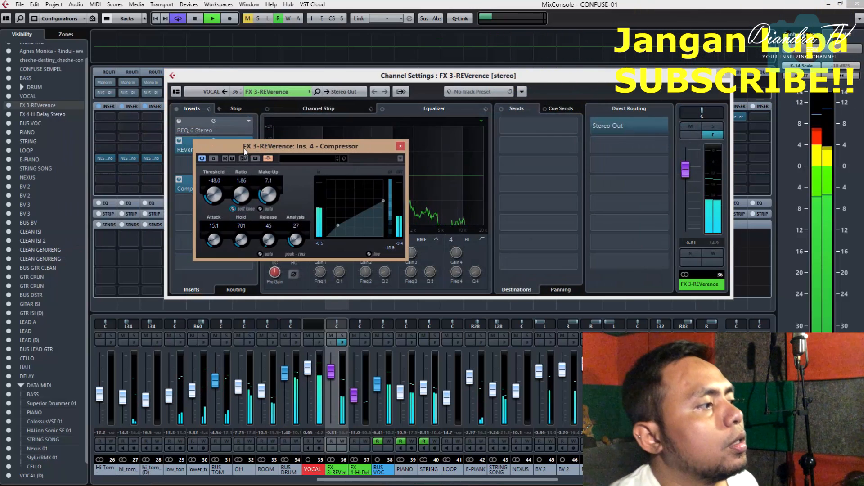
Step: Compare the full mix twice with the Compressor bypassed and active, stop playback, and close the Compressor and channel settings
left_click(215, 159)
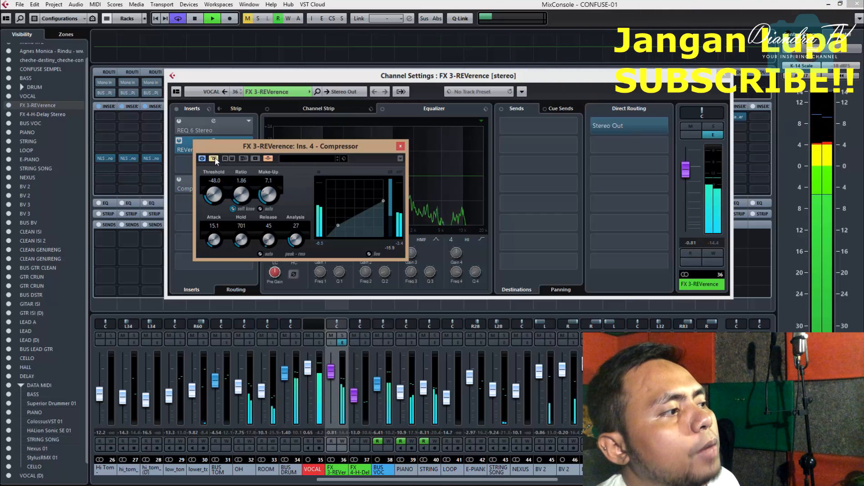
left_click(215, 159)
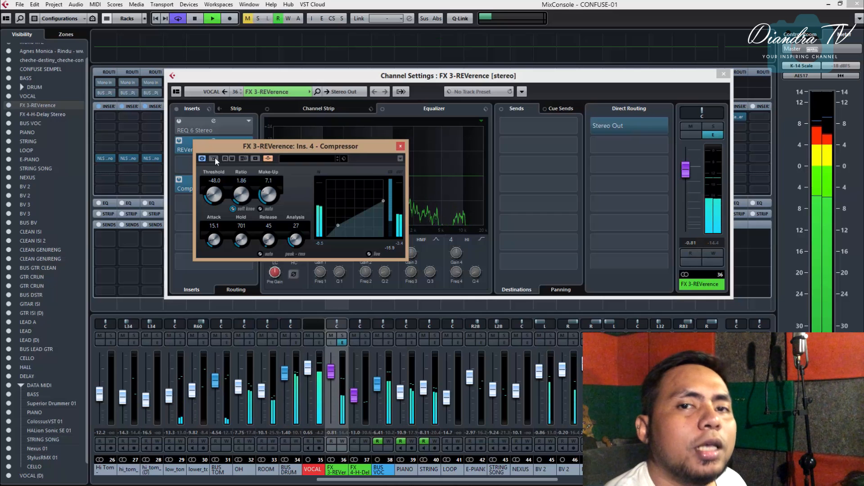
left_click(214, 158)
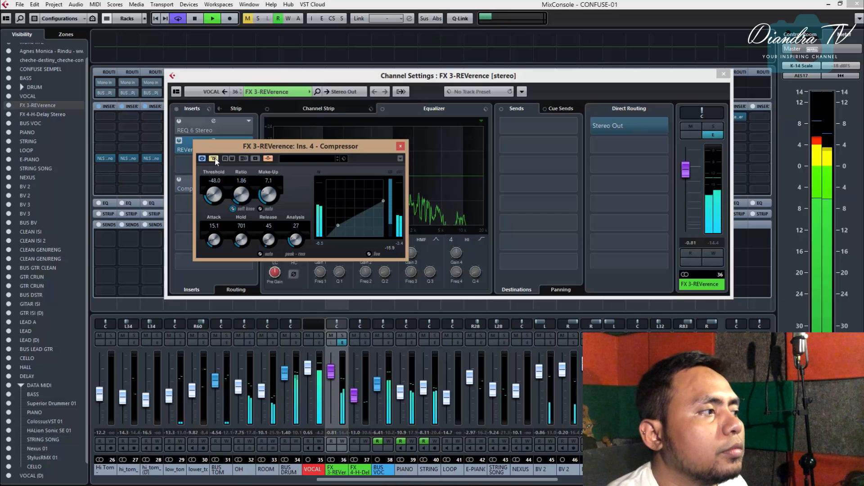
left_click(214, 159)
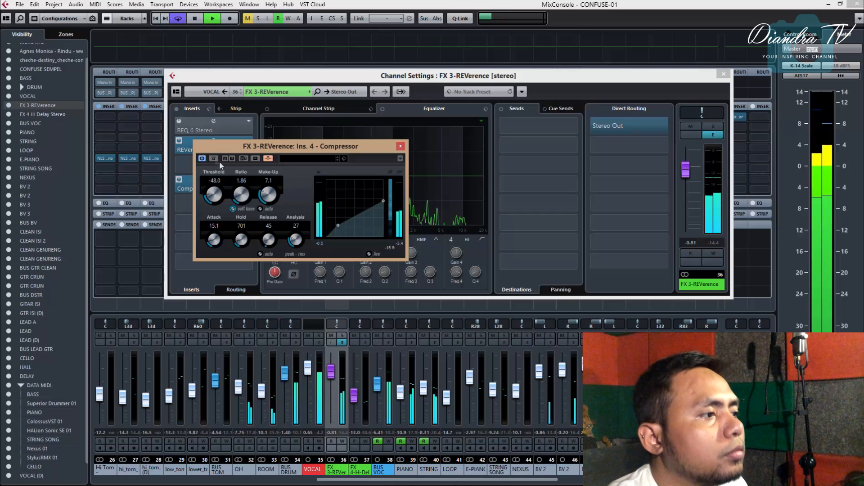
key("space")
left_click(400, 146)
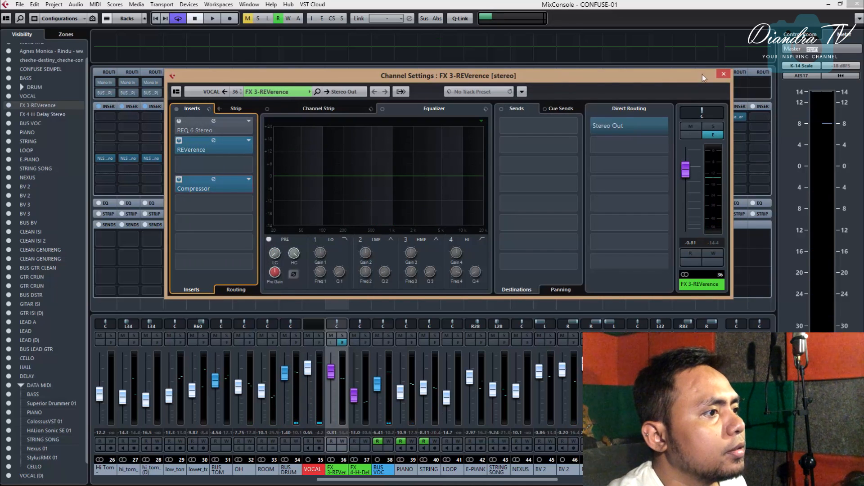
left_click(722, 75)
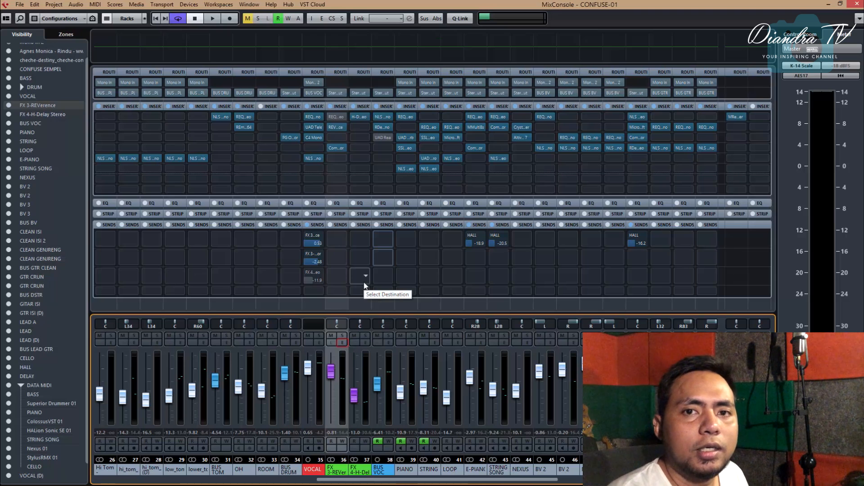
Step: Open the REQ 6 Stereo insert from the FX 3-REVerence channel settings and place it clear of the insert list
left_click(343, 342)
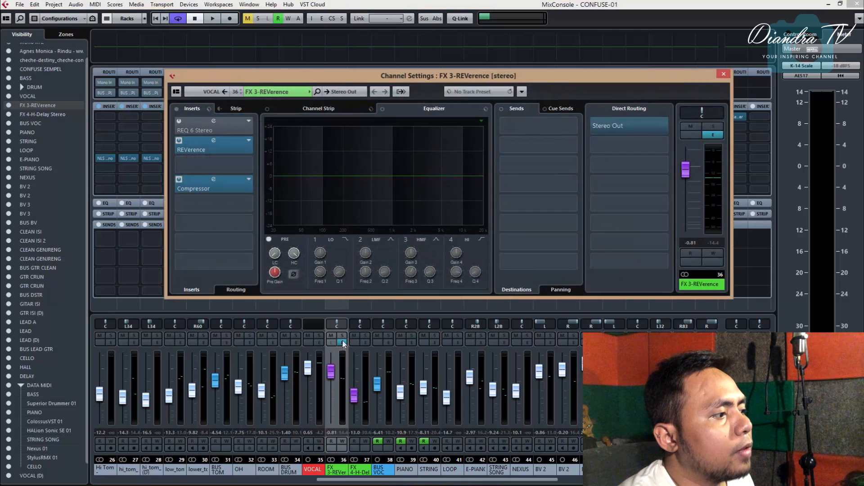
left_click(213, 121)
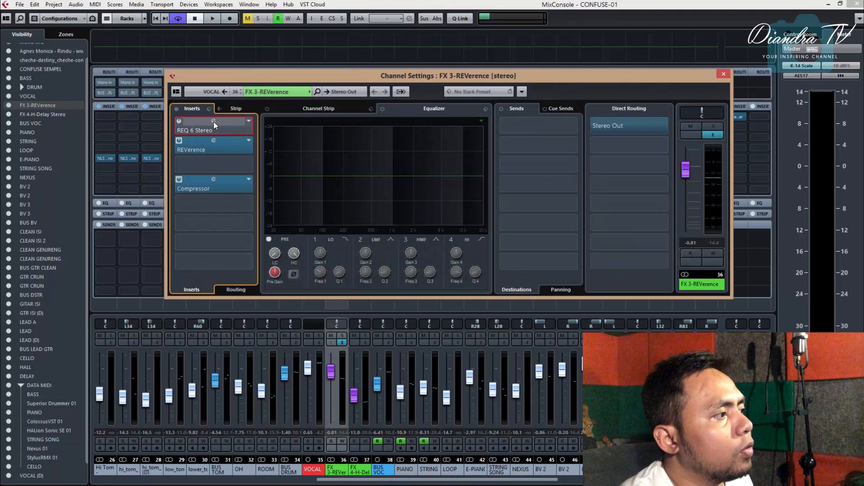
left_click_drag(273, 278, 522, 148)
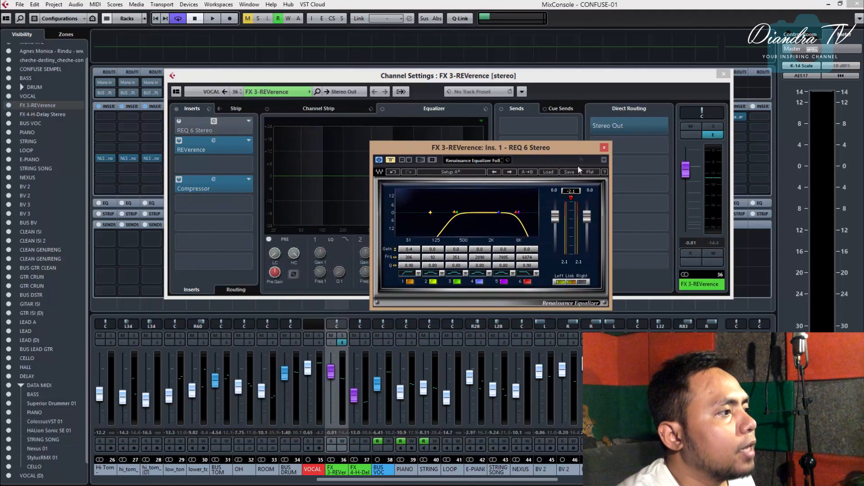
Step: In the MixConsole, set VOCAL's FX 3-REVerence send to pre-fader and pull the VOCAL fader fully down
left_click(724, 74)
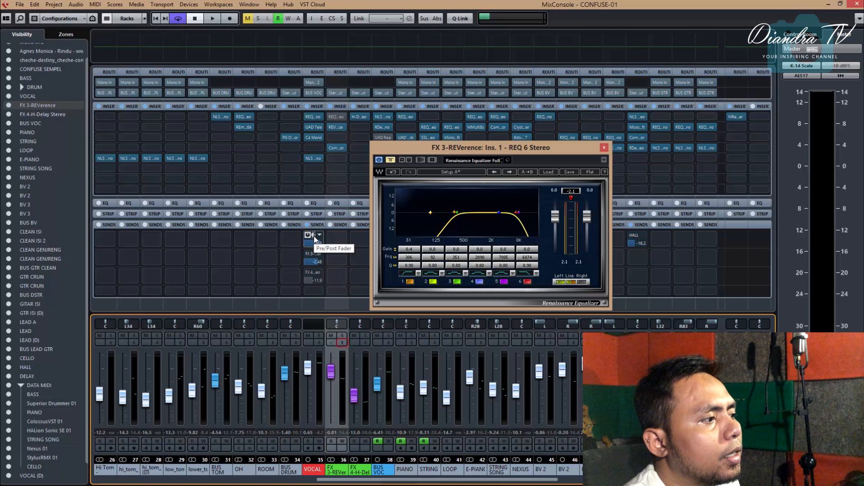
left_click(314, 236)
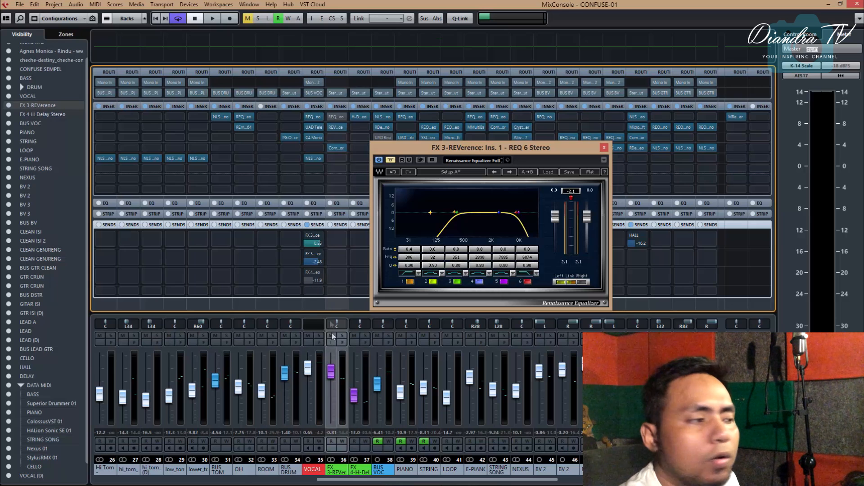
left_click_drag(308, 369, 317, 468)
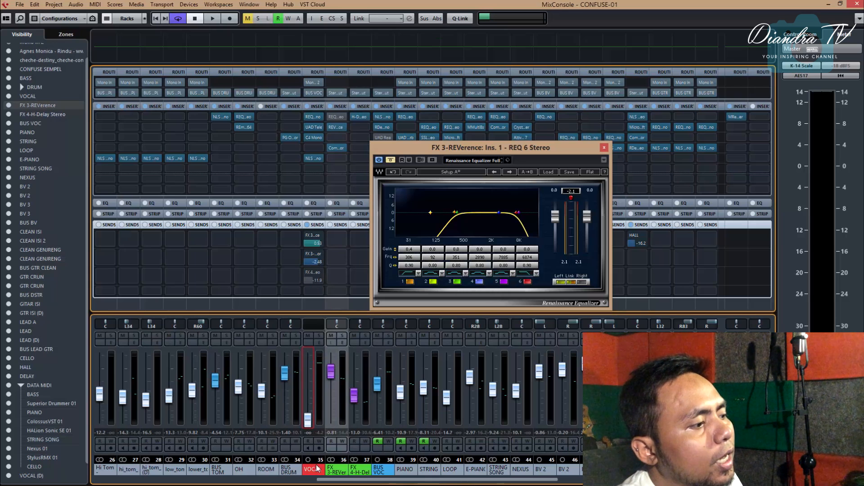
Step: Solo the VOCAL channel and audition its reverb return alone with REQ 6 Stereo bypassed
left_click(319, 336)
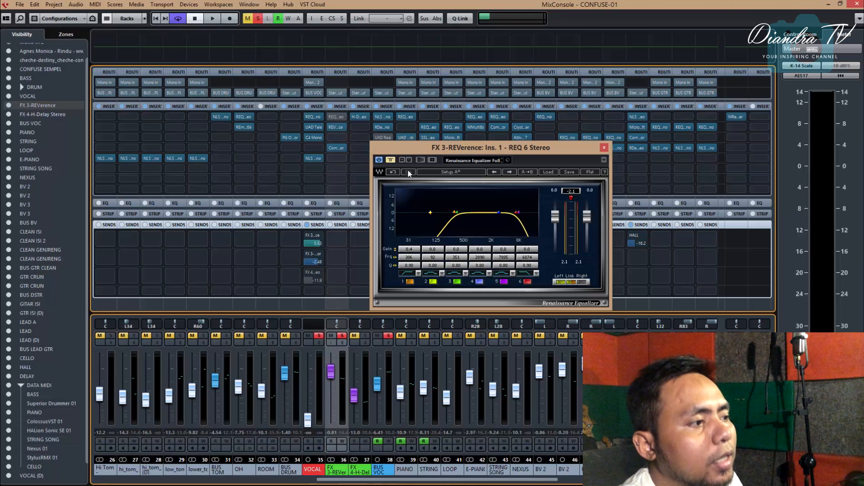
key("space")
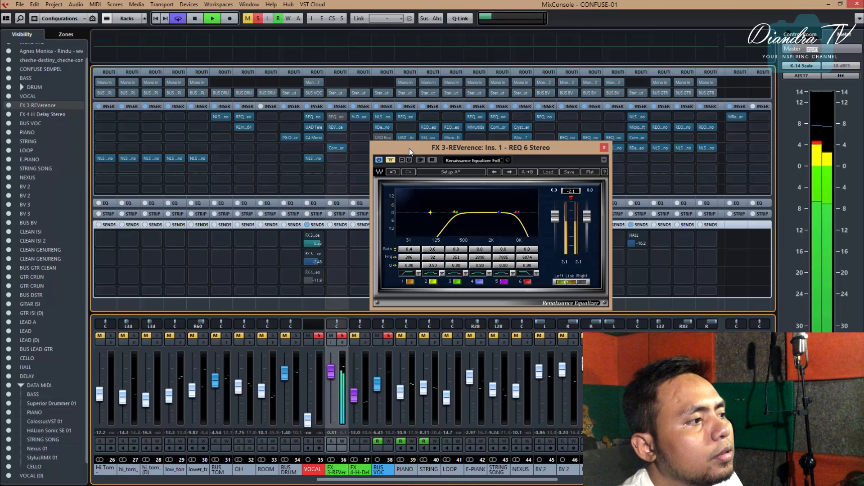
left_click_drag(409, 149, 474, 197)
key("space")
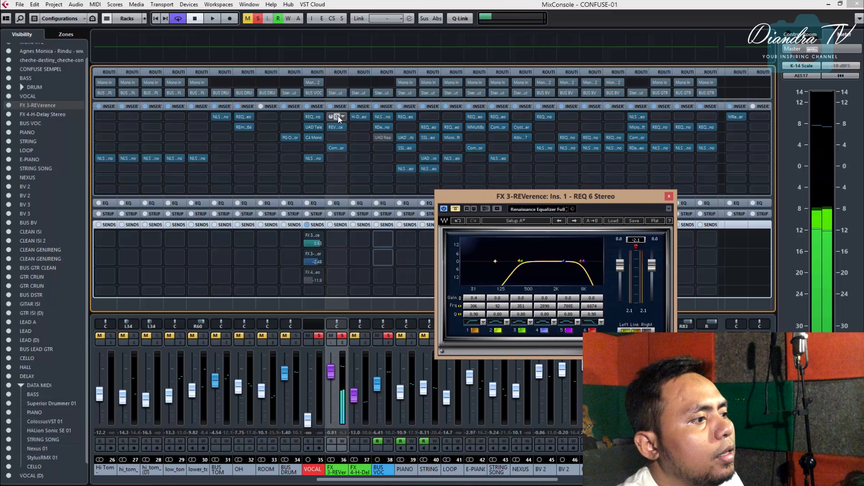
left_click(337, 118)
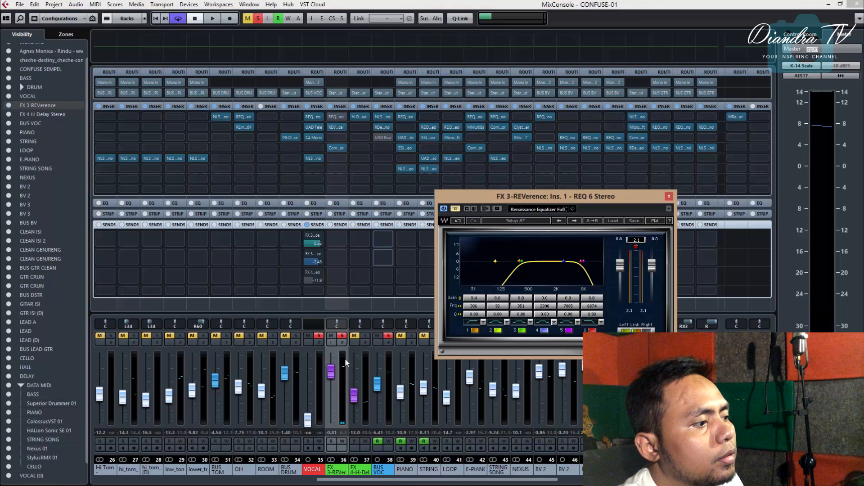
Step: Activate REQ 6 Stereo on FX 3-REVerence and, during playback, set the band 6 frequency to 12791 and band 1 to 423
left_click(342, 343)
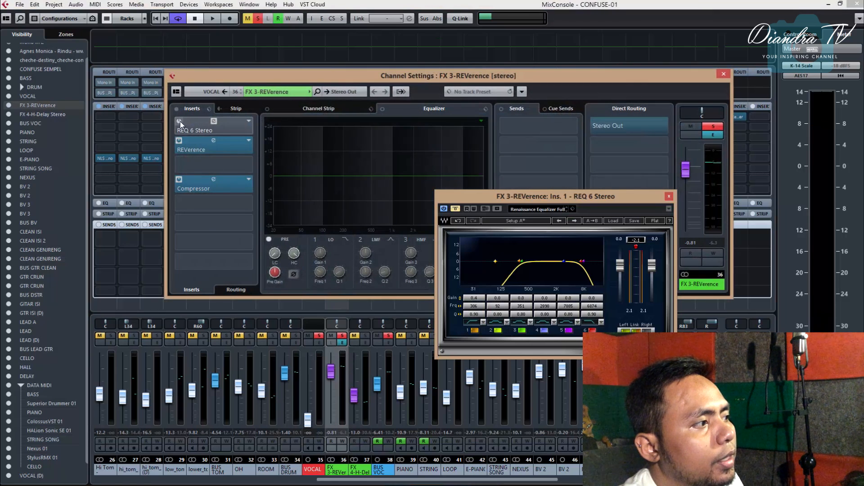
left_click(457, 207)
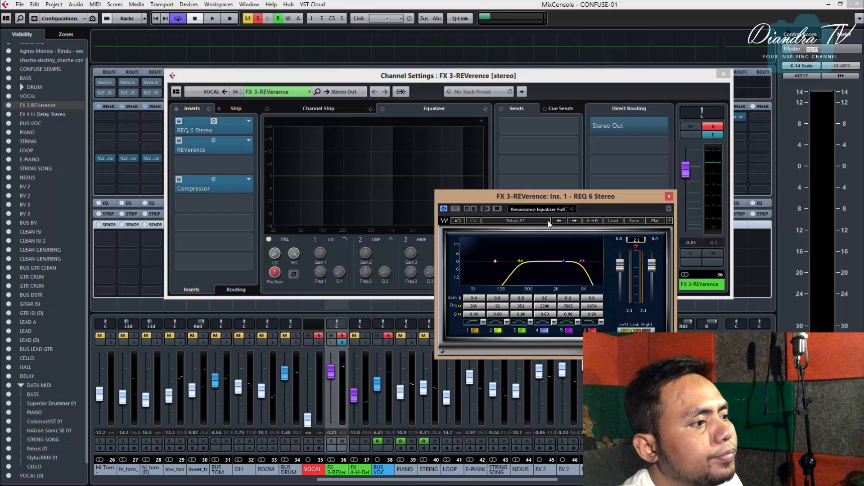
left_click_drag(549, 196, 459, 166)
key("space")
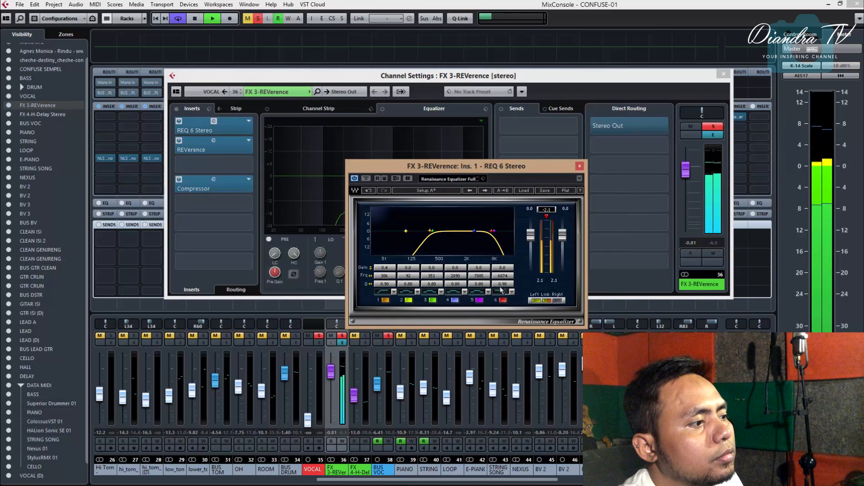
left_click_drag(502, 276, 516, 275)
left_click_drag(385, 276, 392, 276)
Step: Compare the soloed reverb with REQ 6 Stereo bypassed and active, keeping the channel's spectrum display in view
left_click(365, 180)
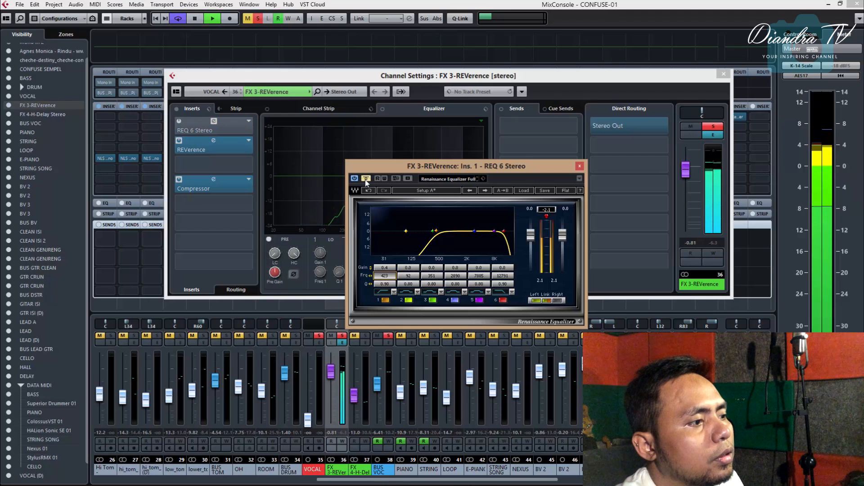
key("space")
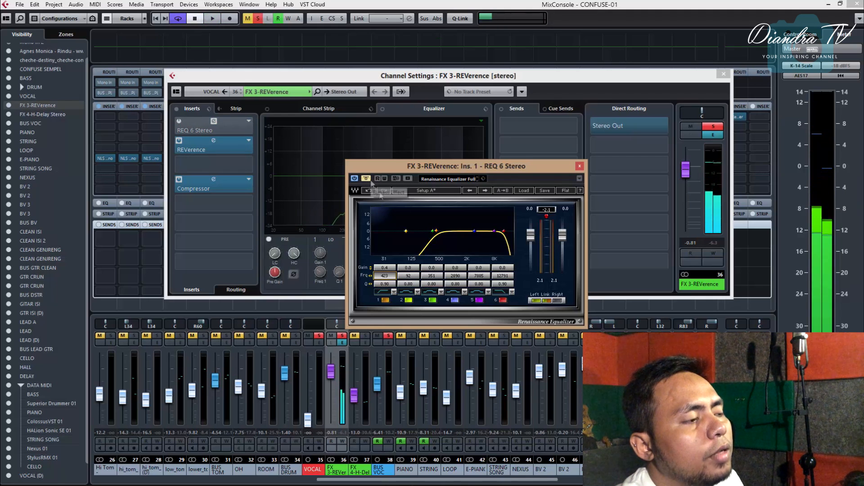
left_click_drag(490, 169, 598, 169)
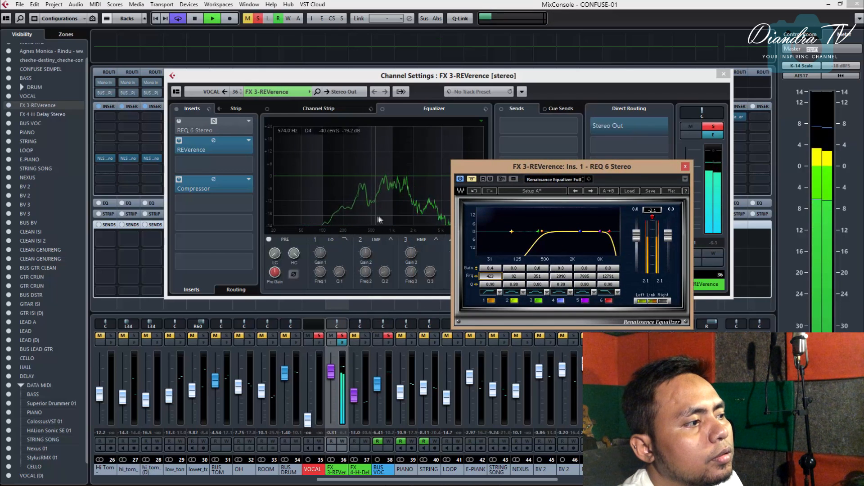
left_click(472, 180)
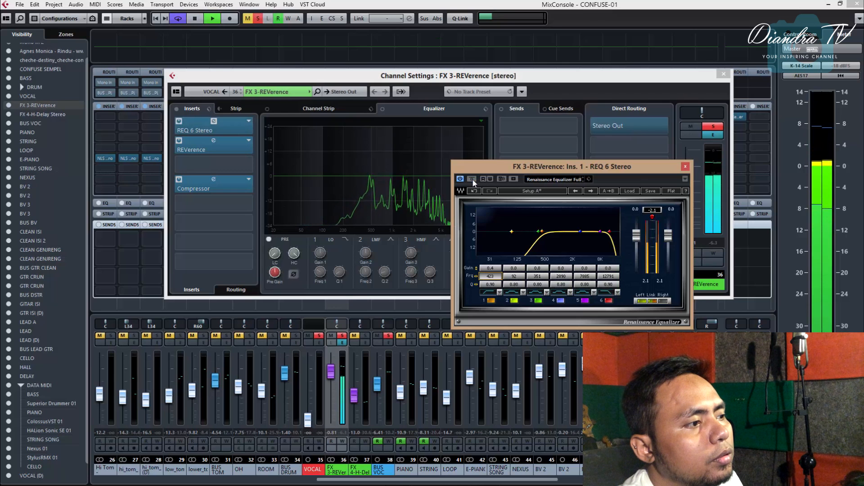
left_click(471, 179)
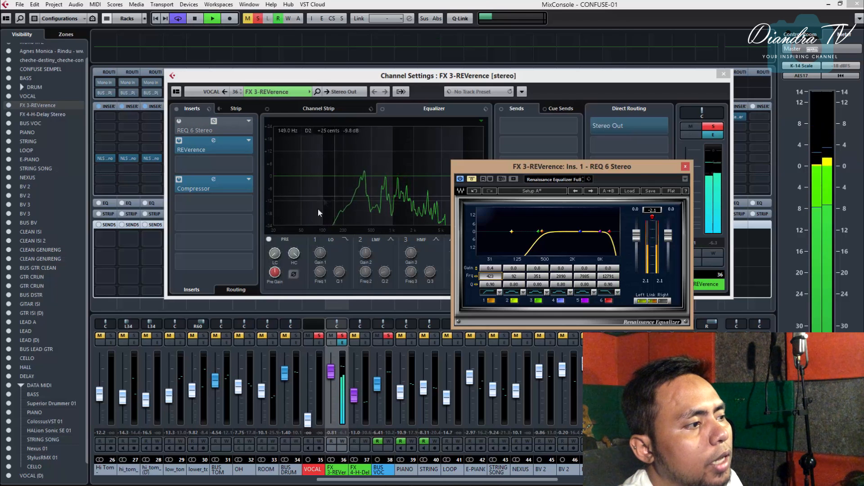
left_click(472, 179)
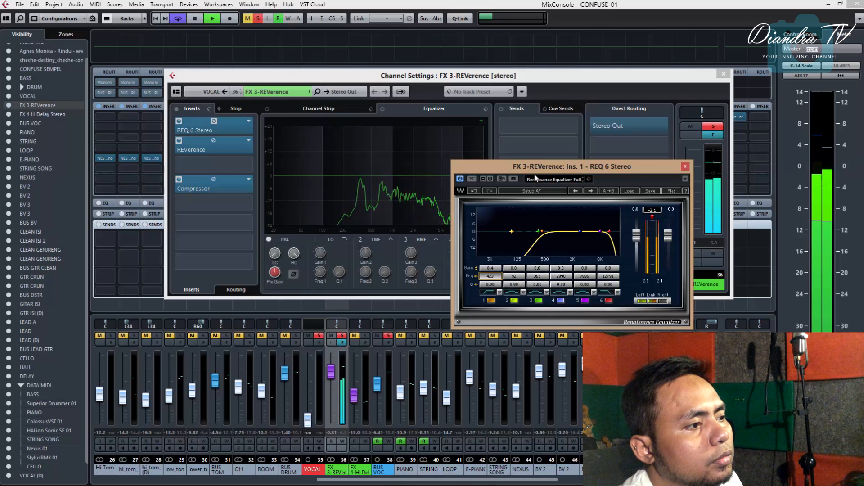
Step: Set the REQ 6 Stereo band 1 frequency to 500, stop playback, and close the equalizer and channel settings
left_click_drag(535, 173, 394, 156)
mouse_move(350, 259)
left_mouse_down()
mouse_move(350, 231)
mouse_move(350, 259)
left_mouse_up()
key("space")
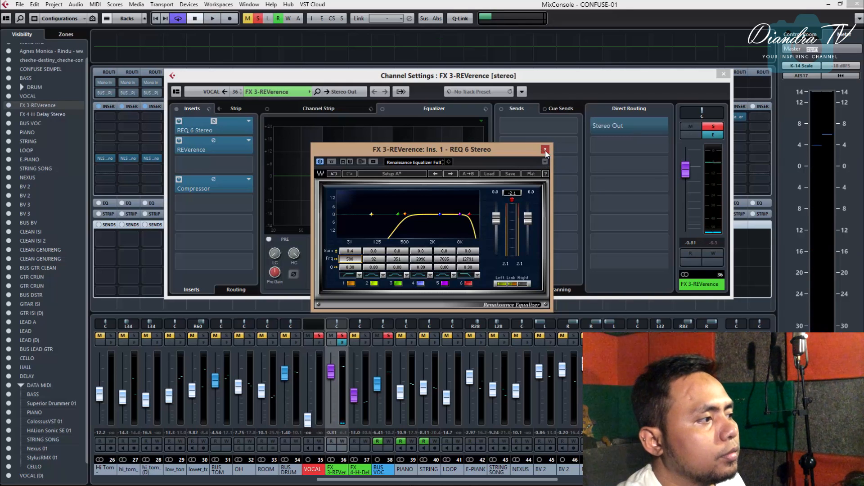
left_click(545, 150)
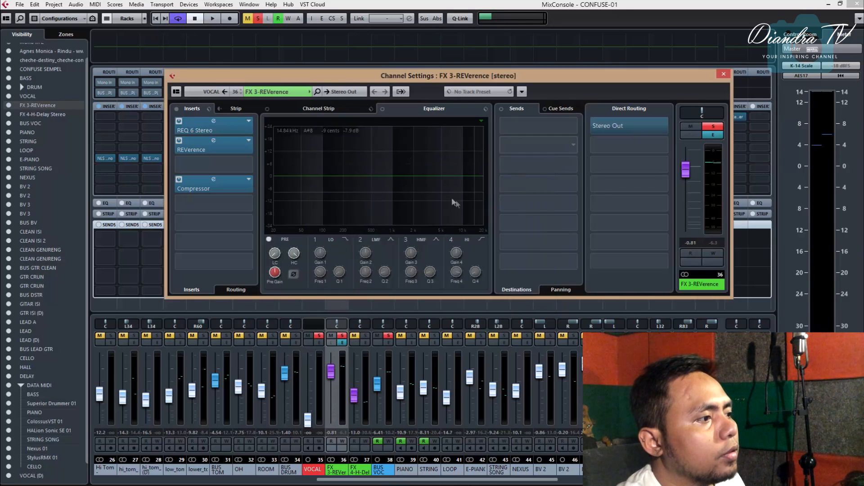
left_click(723, 75)
Step: Play the soloed vocal with its reverb and bring the VOCAL fader back up to -0.62
key("space")
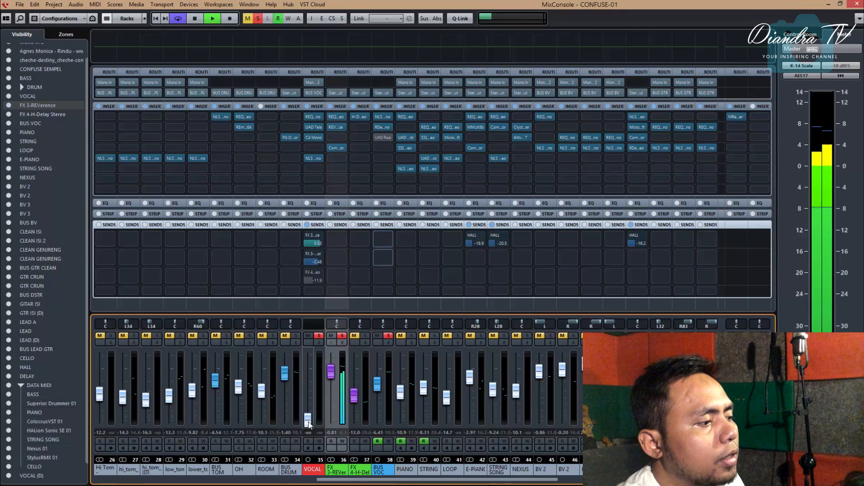
left_click_drag(309, 422, 309, 374)
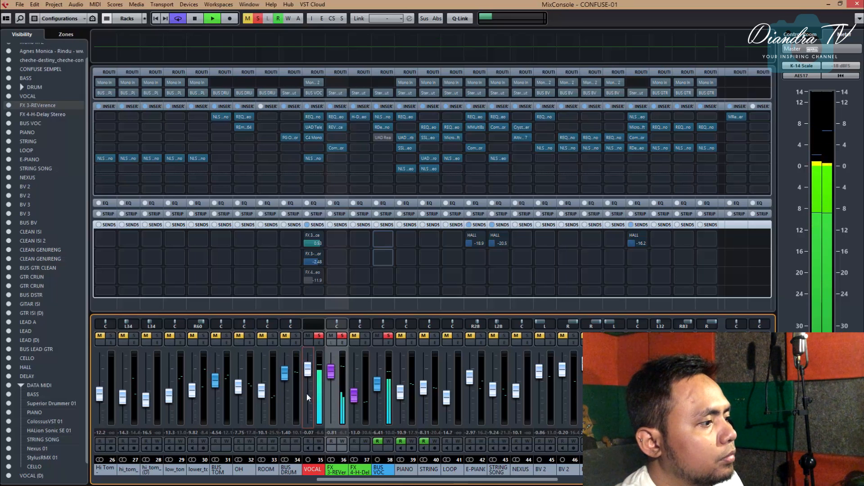
scroll(310, 394, "down", 1)
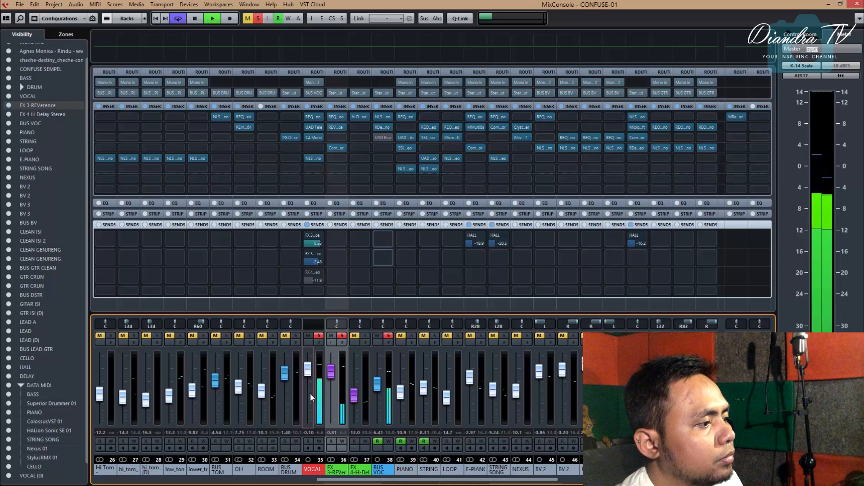
scroll(313, 382, "up", 3)
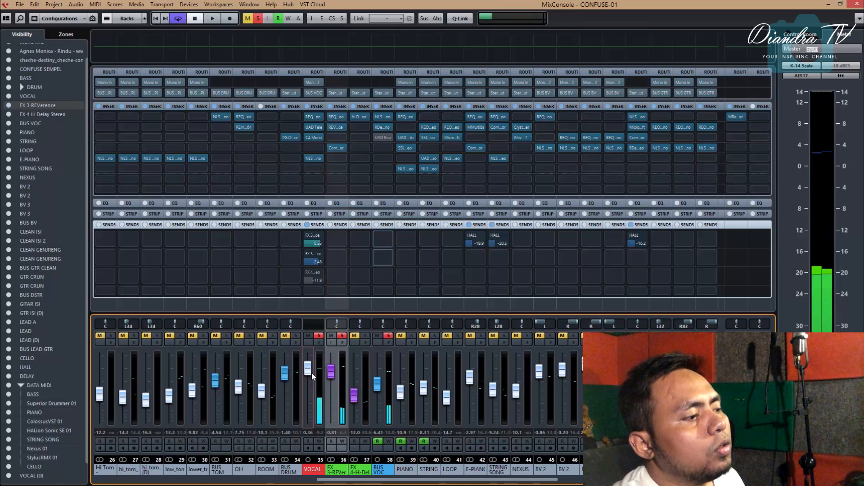
scroll(308, 370, "down", 3)
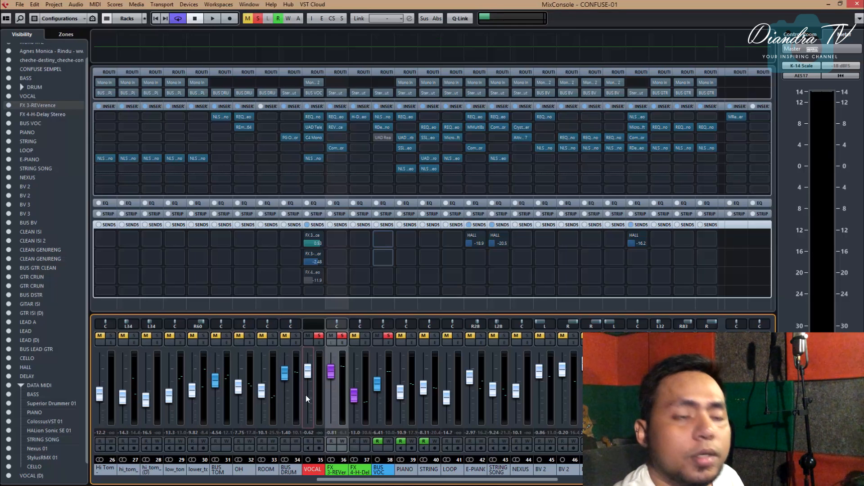
Step: Turn off the vocal solo, play the full mix, and raise the VOCAL fader to 1.06
left_click_drag(309, 374, 306, 383)
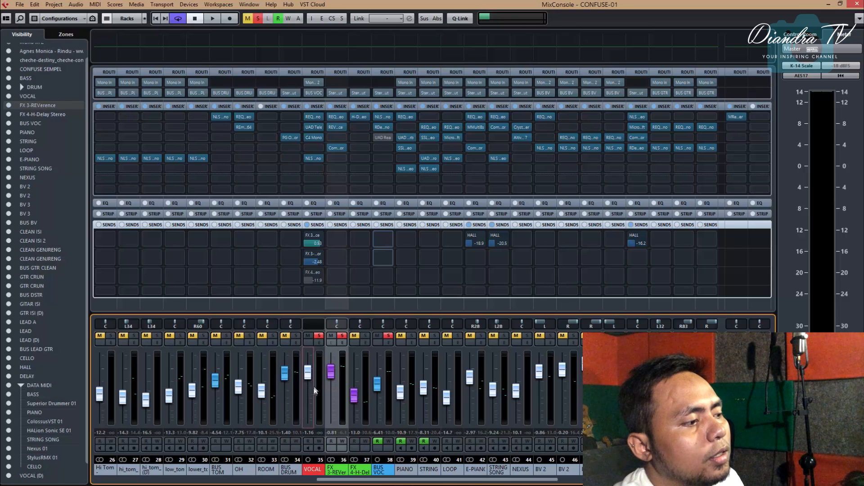
left_click(326, 355)
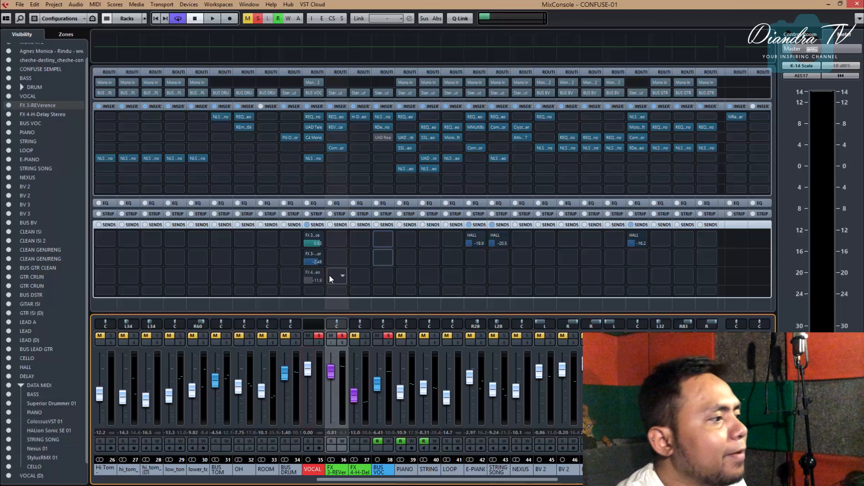
left_click(319, 336)
key("space")
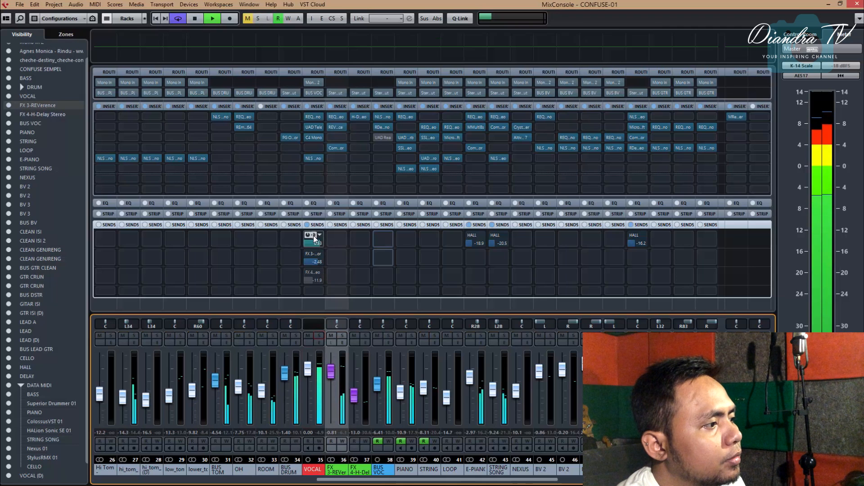
key("space")
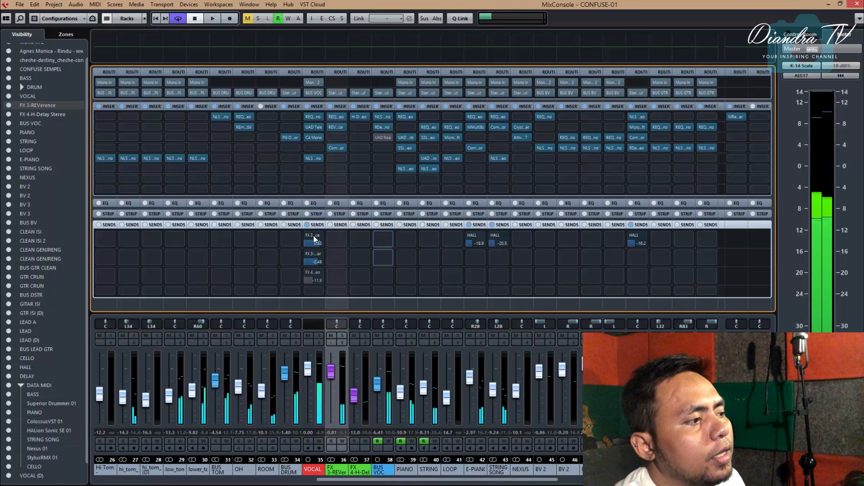
key("space")
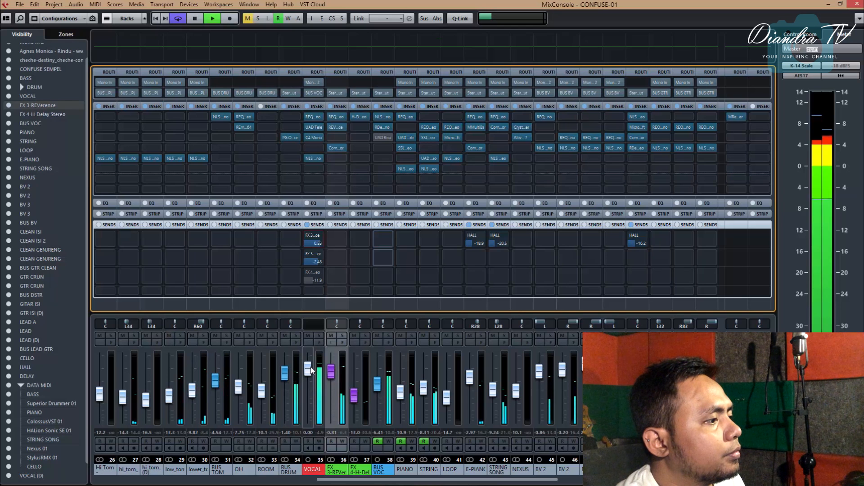
left_click_drag(311, 366, 310, 364)
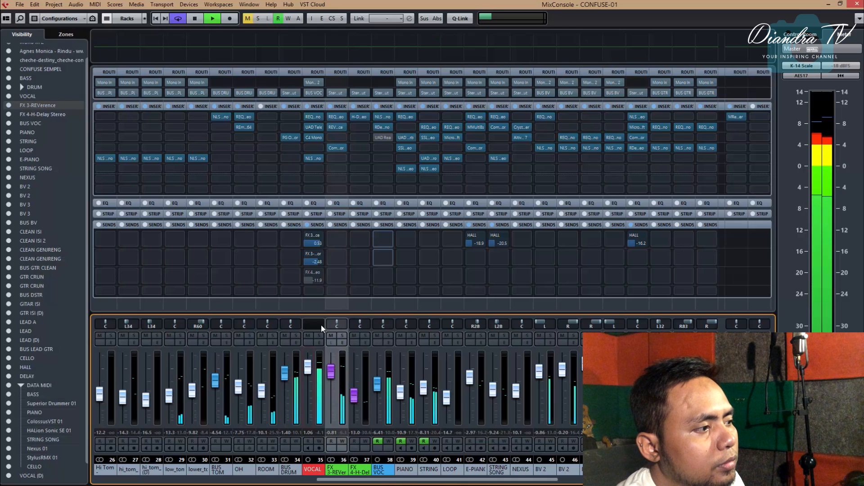
Step: Compare FX 3-REVerence with all its inserts bypassed and active during full-mix playback, and close the channel settings
left_click(343, 343)
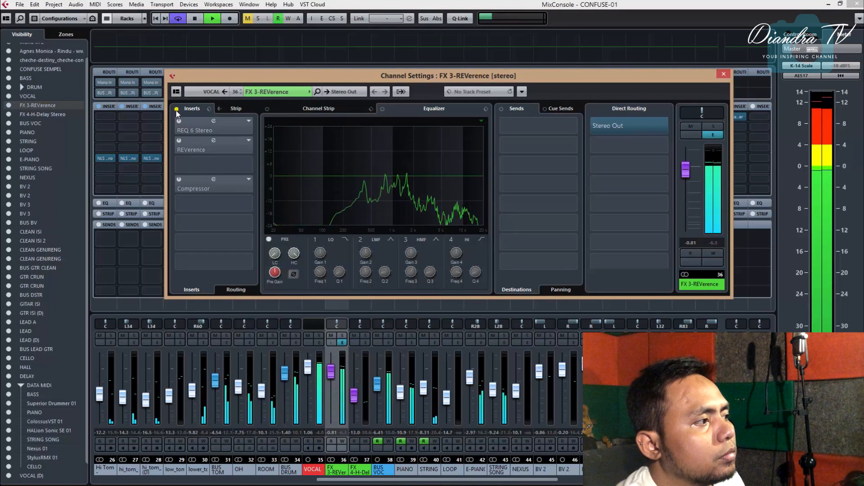
left_click(177, 109)
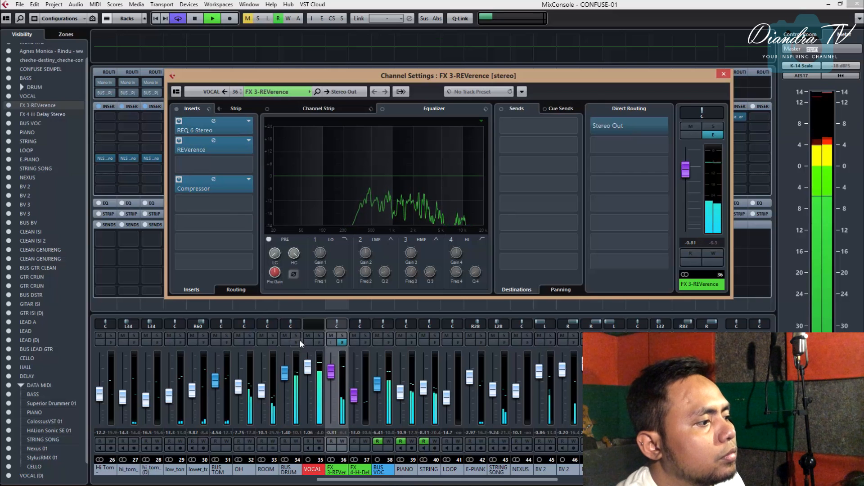
left_click(177, 109)
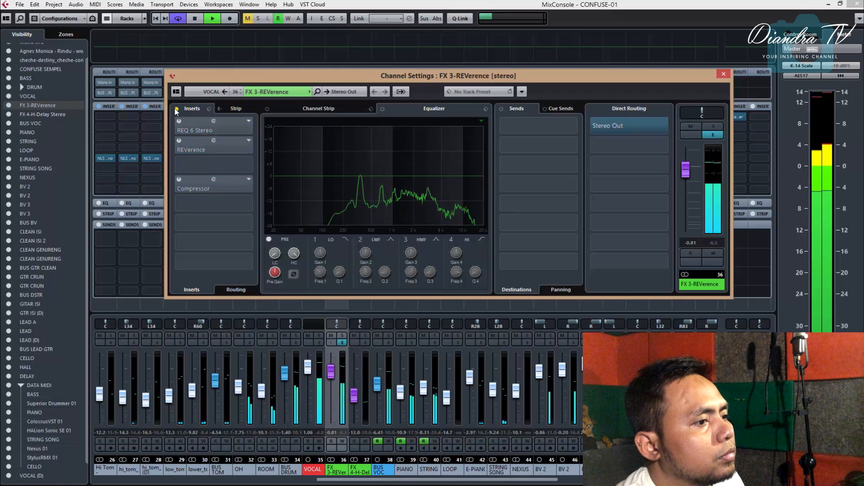
left_click(177, 110)
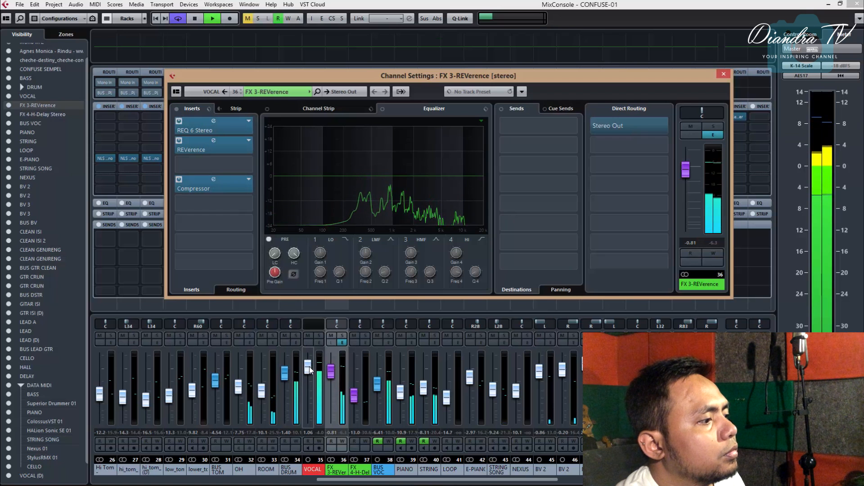
key("space")
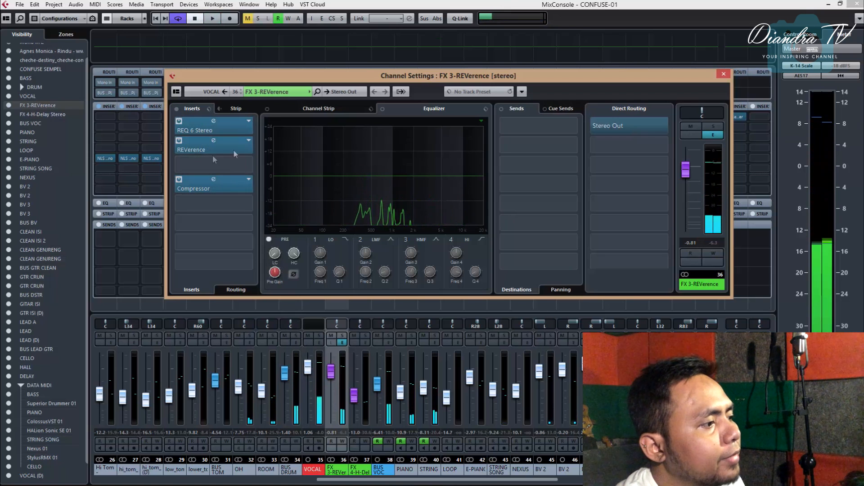
left_click_drag(320, 77, 274, 111)
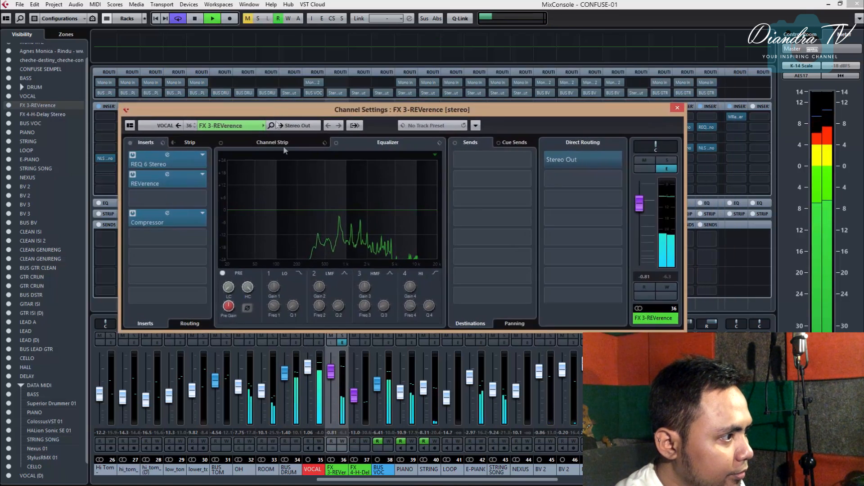
left_click(673, 109)
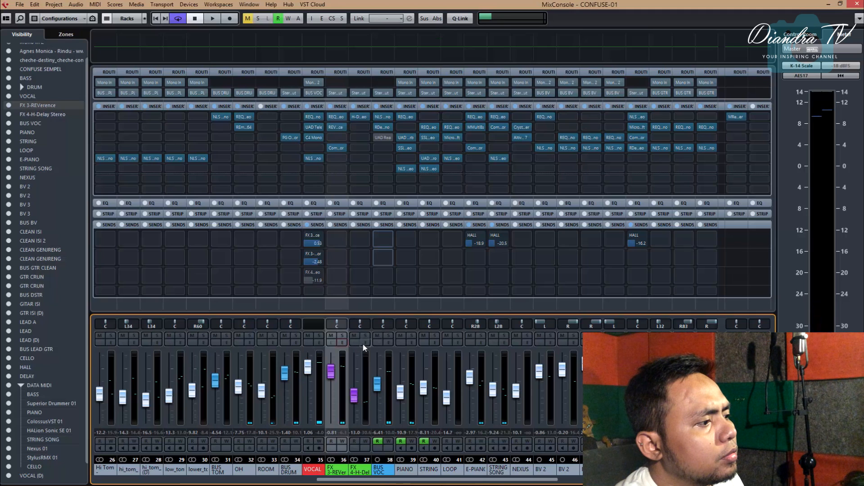
right_click(318, 397)
left_click(319, 400)
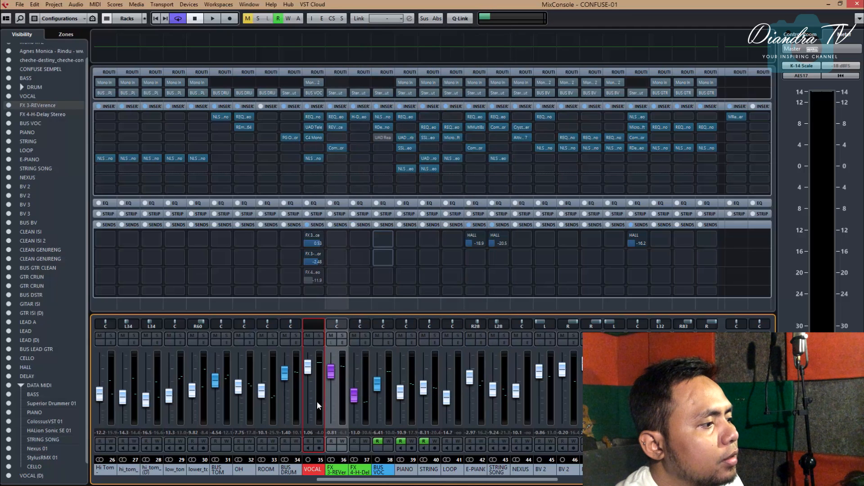
left_click(319, 403)
right_click(318, 402)
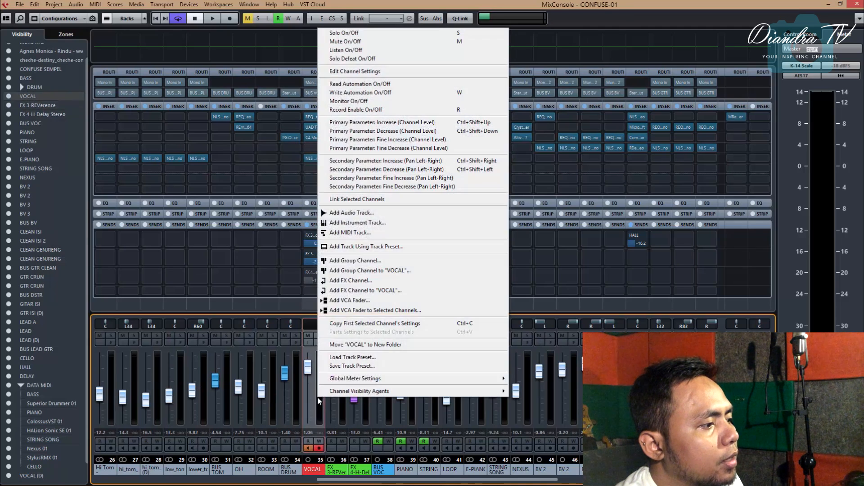
left_click(394, 290)
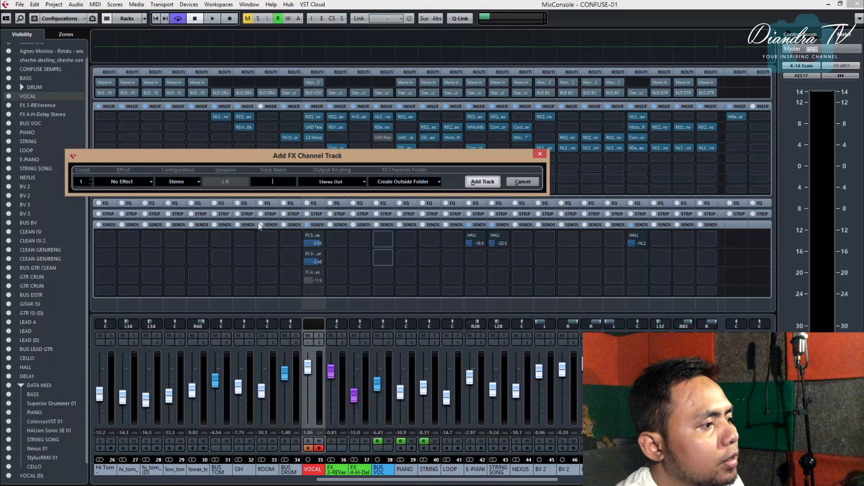
left_click(139, 182)
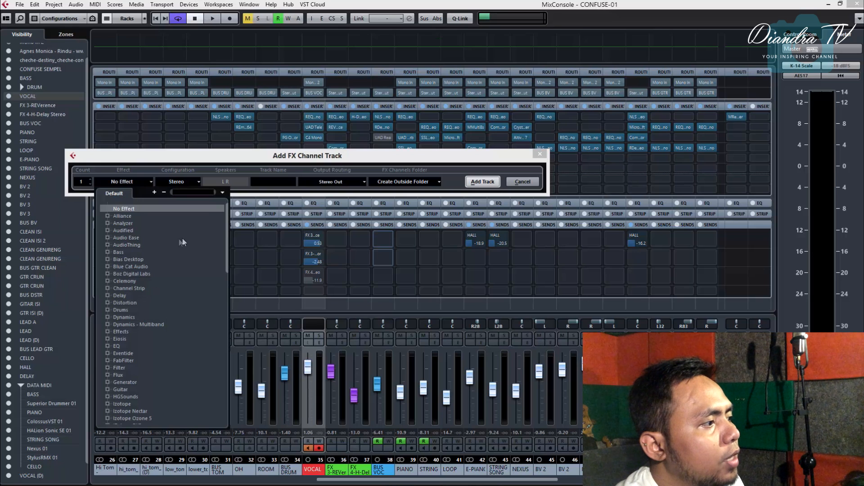
left_click(348, 164)
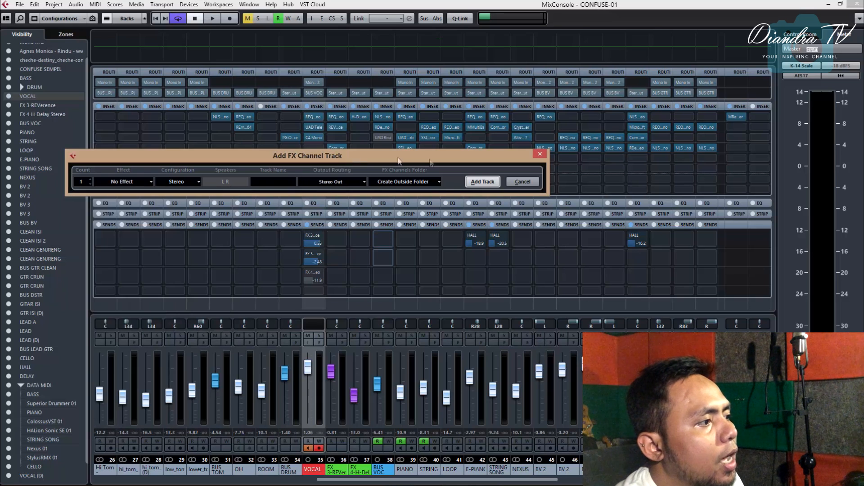
left_click(522, 181)
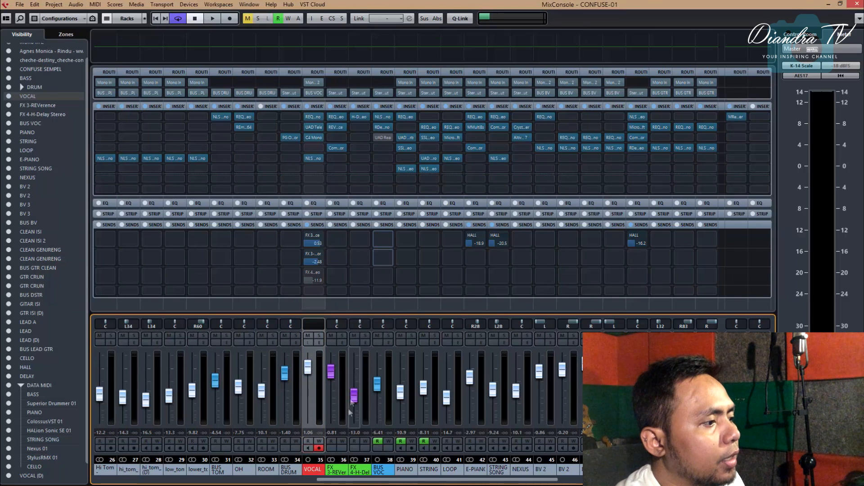
Step: Open the H-Delay plug-in and the channel settings of FX 4-H-Delay Stereo, and check the Feedback control at 0
left_click(359, 116)
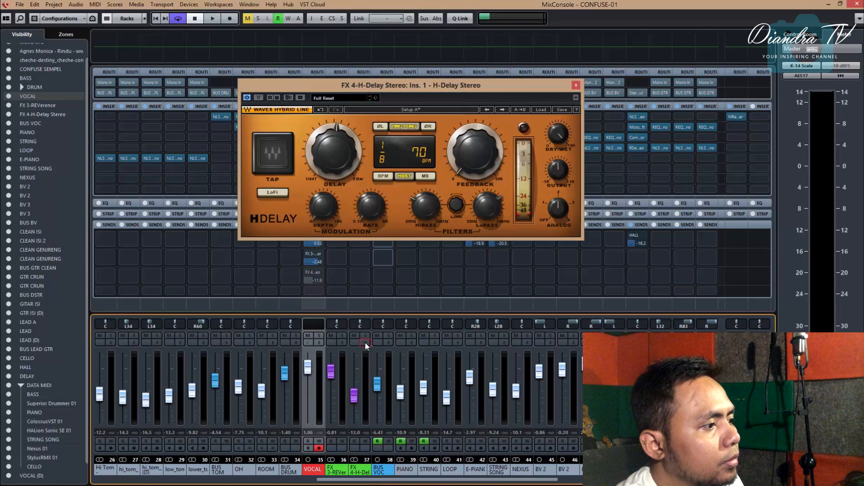
left_click(365, 342)
left_click_drag(450, 89, 487, 158)
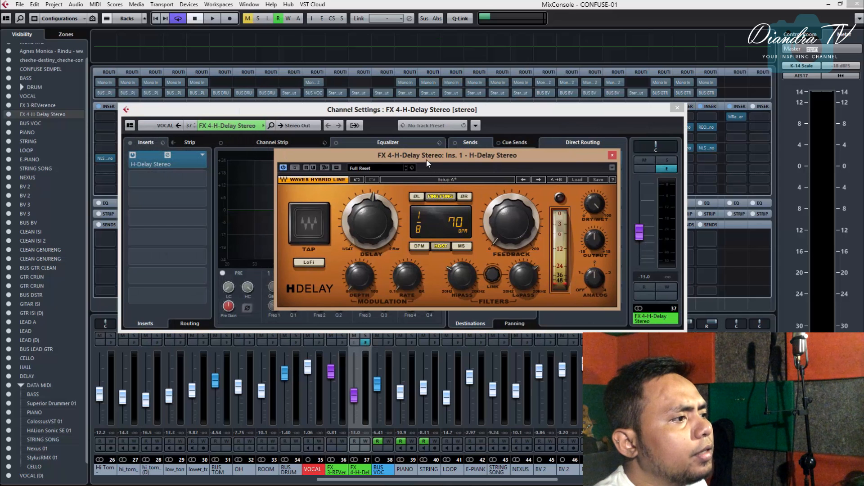
left_click_drag(428, 163, 446, 165)
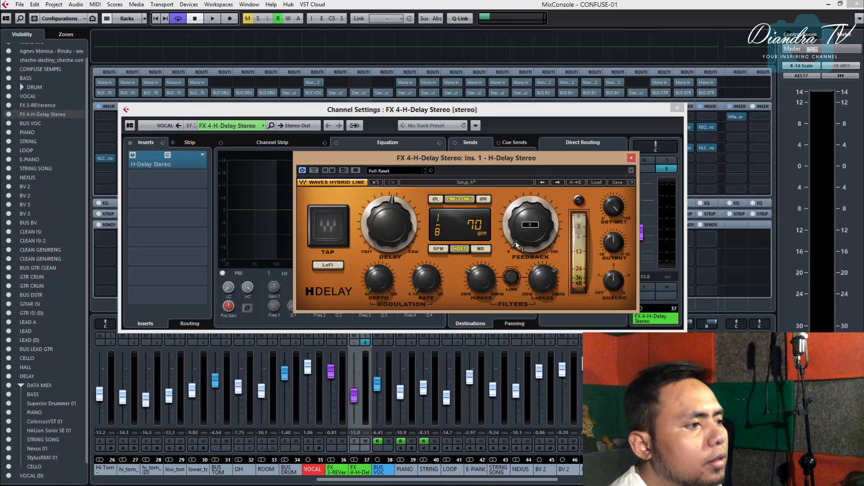
mouse_move(517, 245)
left_mouse_down()
mouse_move(517, 216)
mouse_move(517, 243)
left_mouse_up()
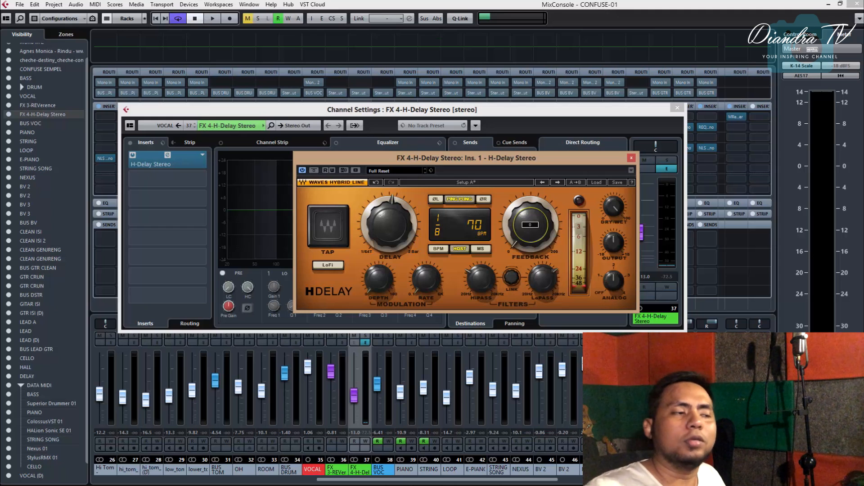
left_click_drag(530, 225, 531, 234)
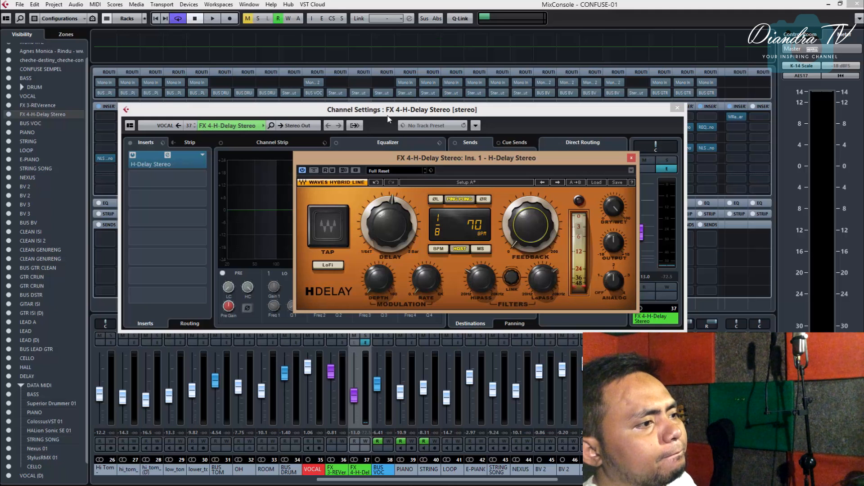
Step: Adjust H-Delay's HiPass and LoPass filters, and close the FX 4-H-Delay Stereo channel settings while keeping the plug-in open
left_click_drag(386, 109, 416, 101)
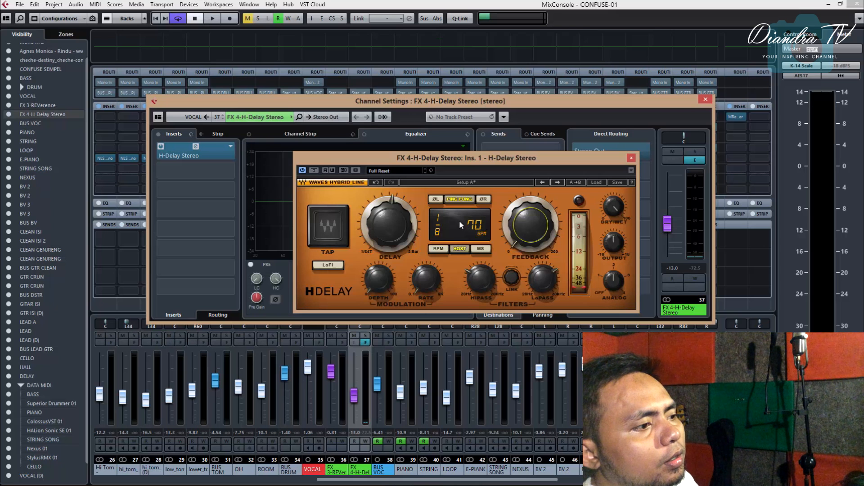
left_click_drag(467, 161, 473, 158)
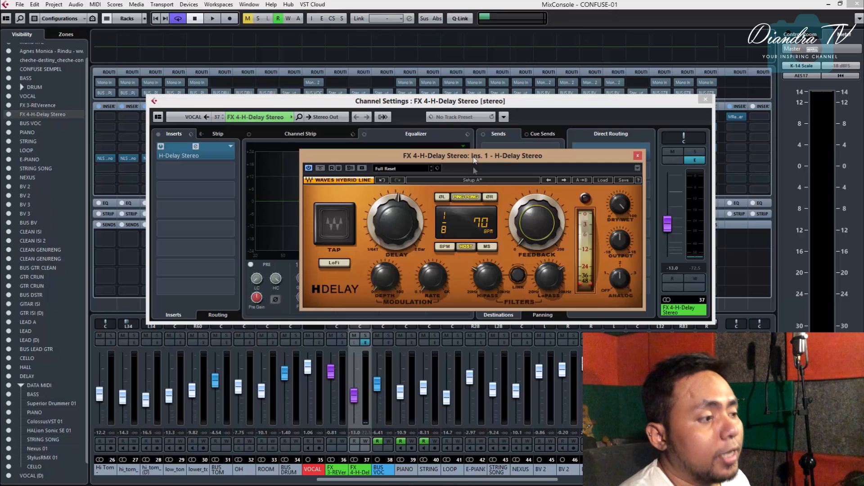
left_click(481, 289)
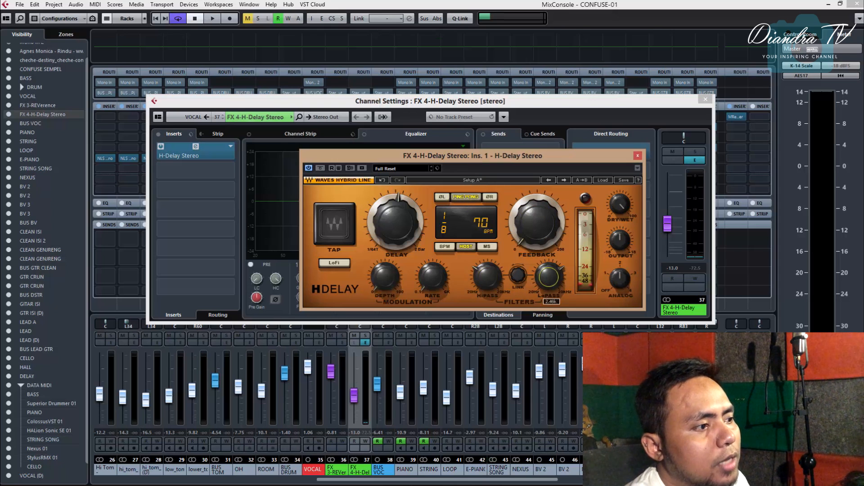
left_click_drag(483, 286, 483, 281)
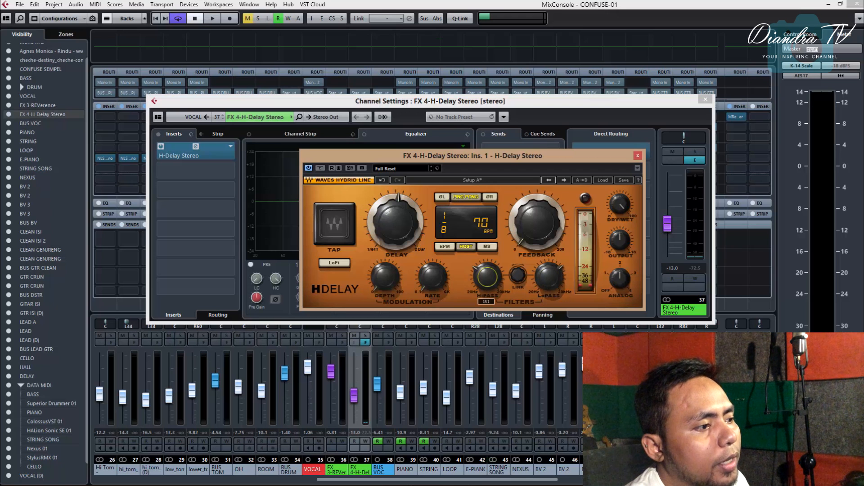
left_click(705, 100)
left_click_drag(545, 163, 638, 154)
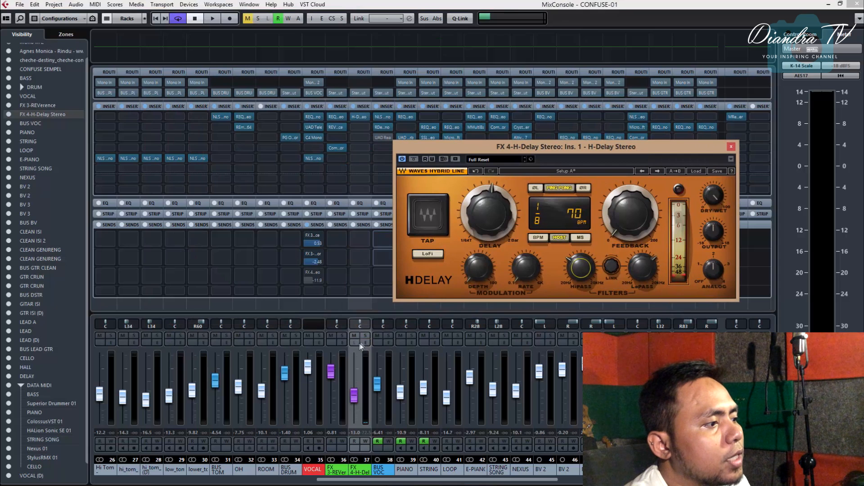
Step: Solo the VOCAL channel, activate its FX 4-H-Delay Stereo send, and deactivate both FX 3-REVerence sends
left_click(319, 336)
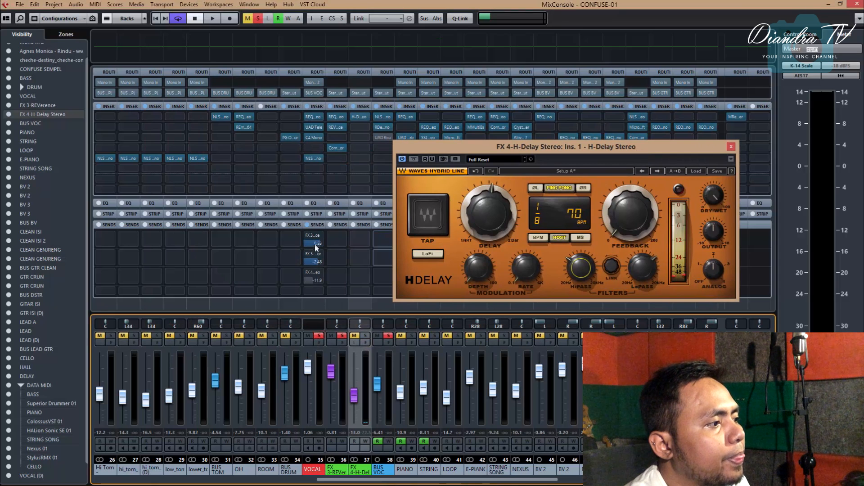
left_click(319, 343)
left_click_drag(446, 151, 147, 184)
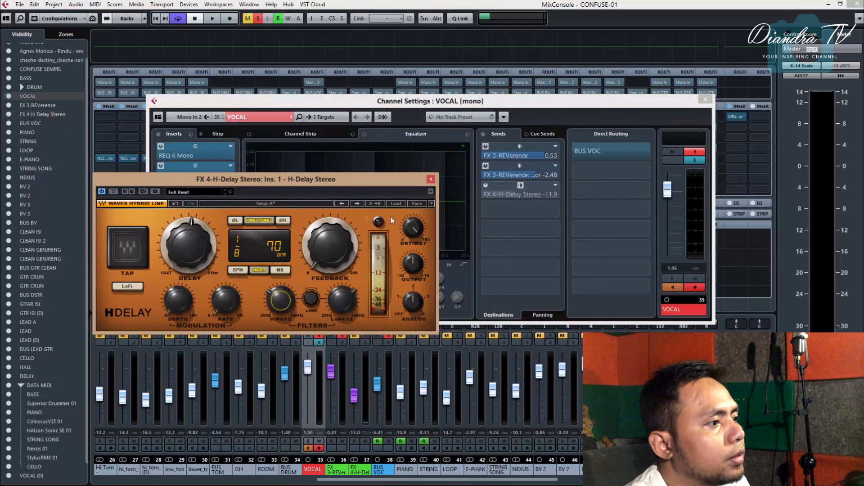
left_click(485, 189)
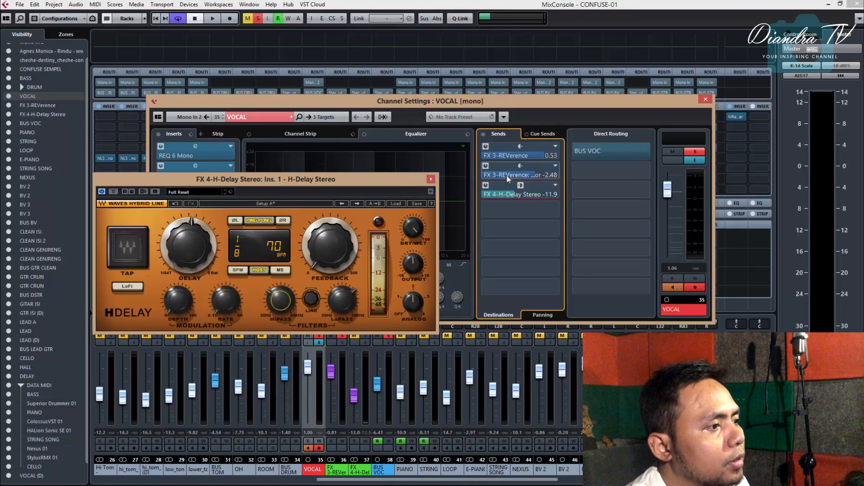
left_click(486, 166)
left_click(486, 147)
Step: Play the soloed vocal and solo FX 4-H-Delay Stereo as well, with the VOCAL channel settings closed
key("space")
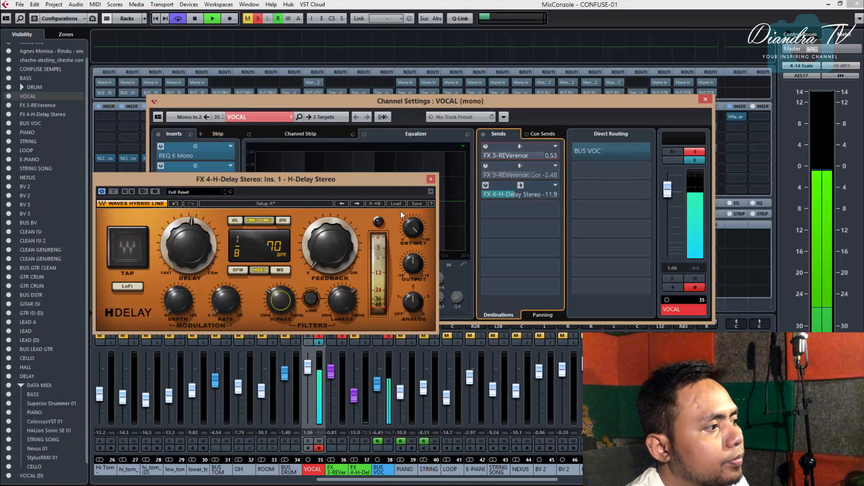
left_click(365, 336)
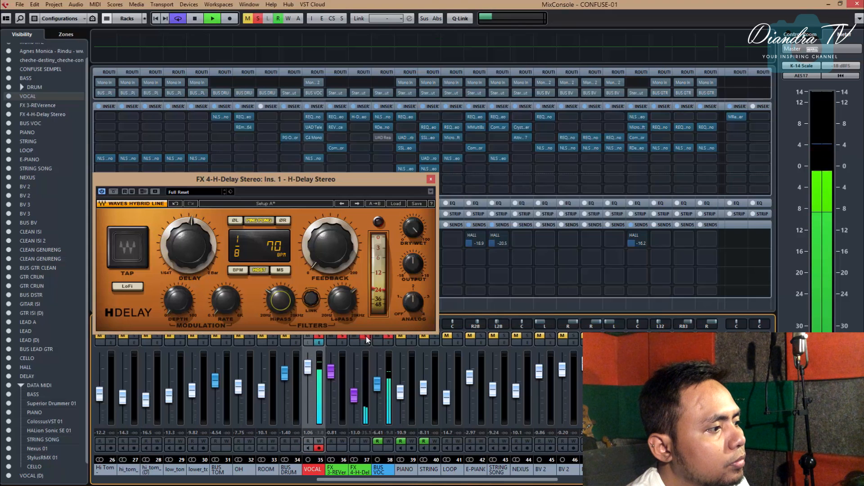
mouse_move(349, 305)
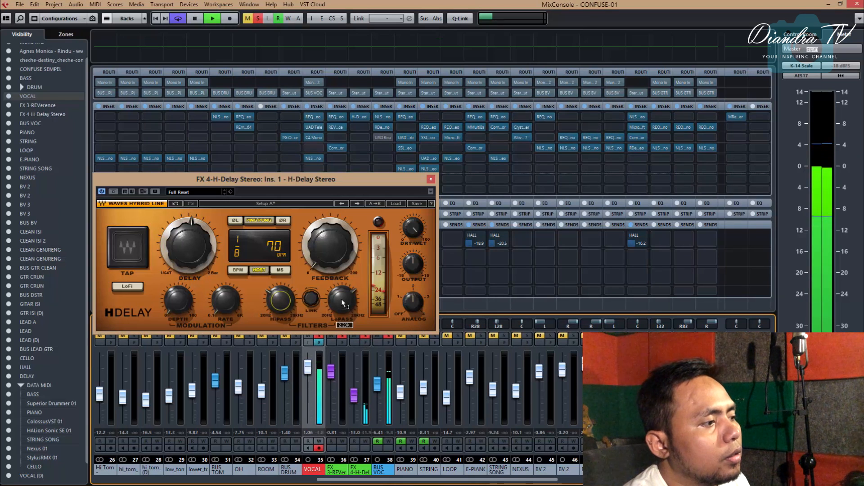
Step: Move the H-Delay window clear of the faders and raise the FX 4-H-Delay Stereo fader to -8.31 during soloed playback
key("space")
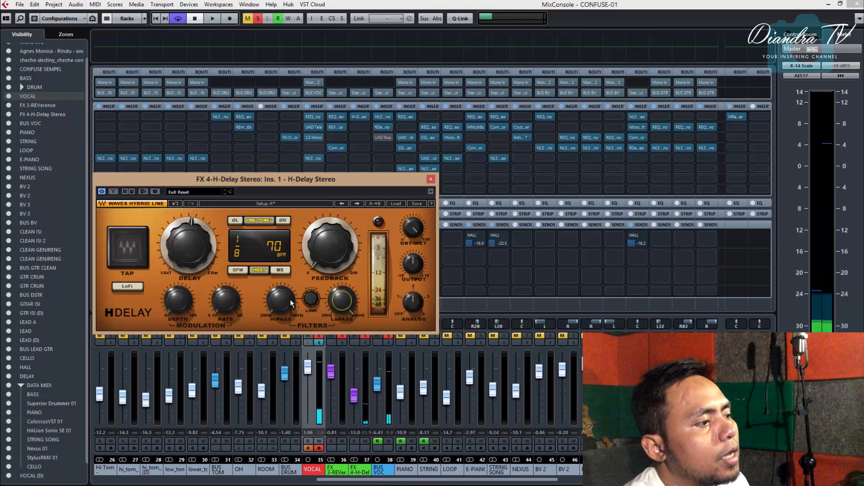
left_click_drag(315, 180, 356, 137)
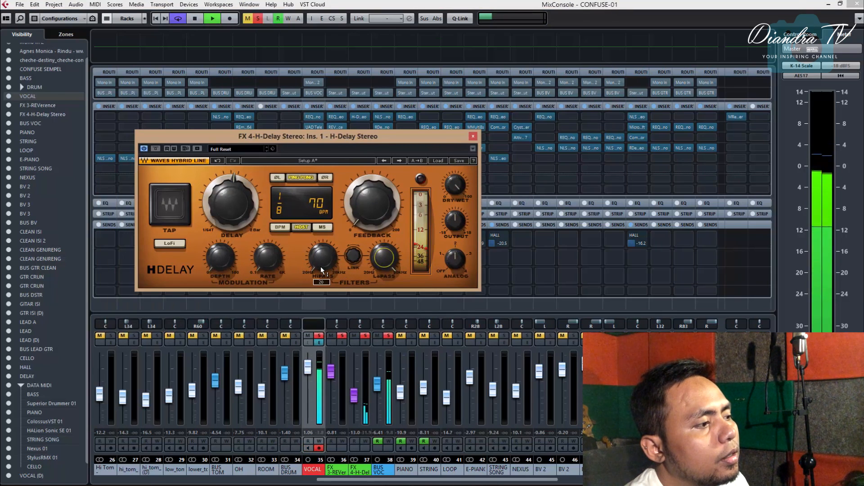
left_click_drag(354, 395, 354, 388)
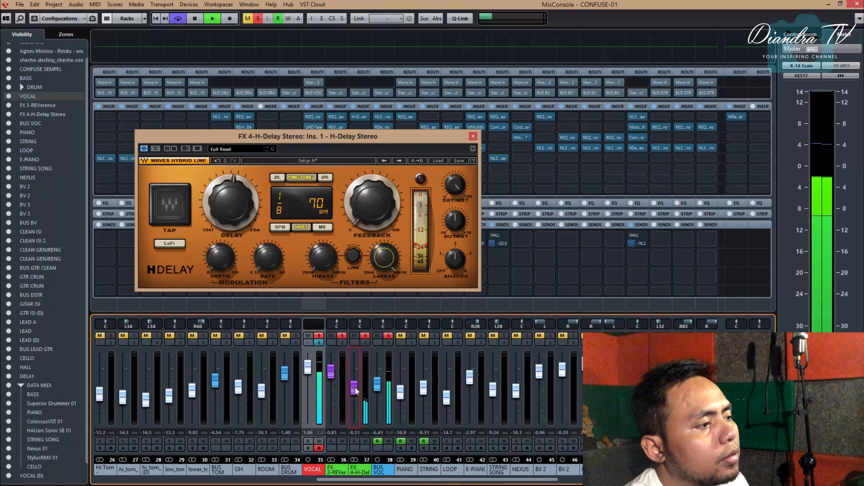
key("space")
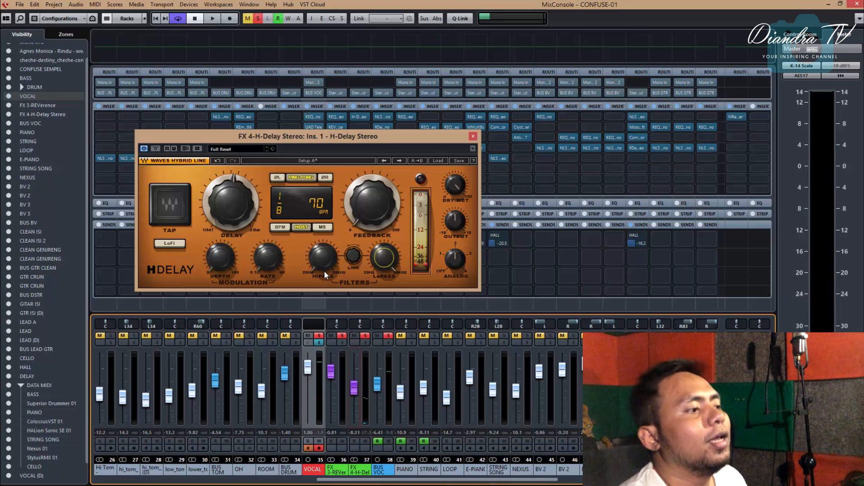
Step: Fine-tune H-Delay's HiPass and LoPass filters, first with playback stopped and again while the soloed vocal plays
left_click_drag(321, 266, 321, 263)
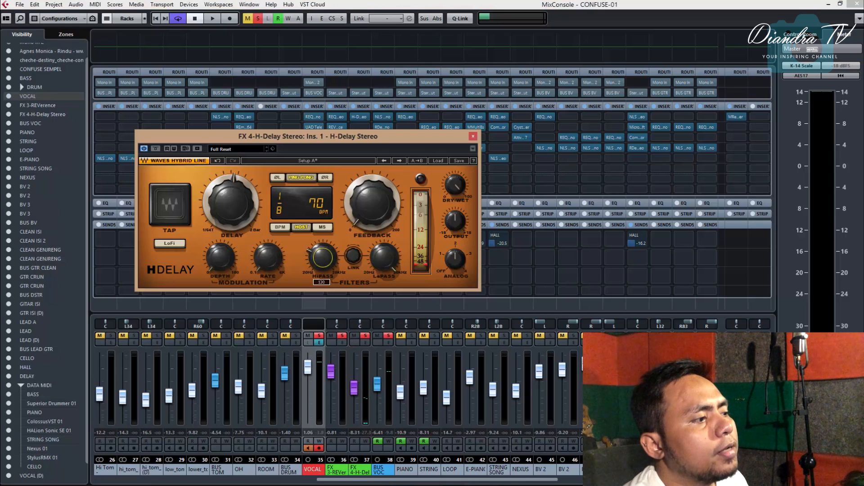
left_click_drag(392, 256, 392, 254)
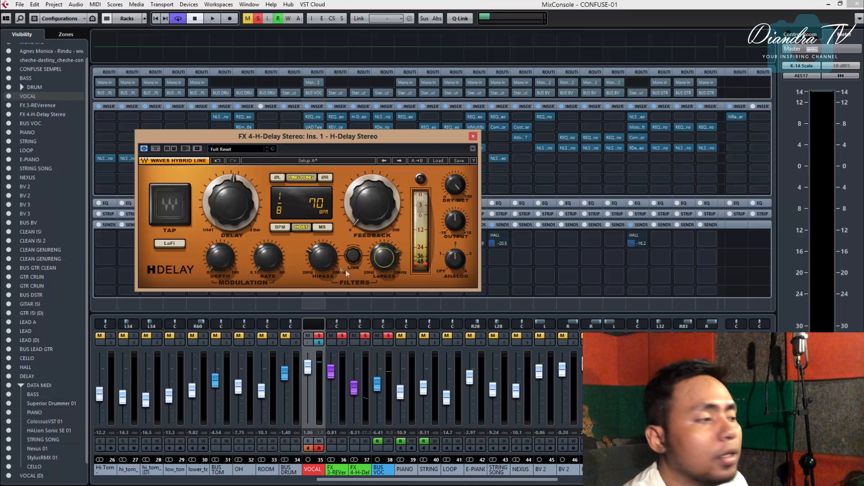
key("space")
left_click_drag(325, 261, 326, 260)
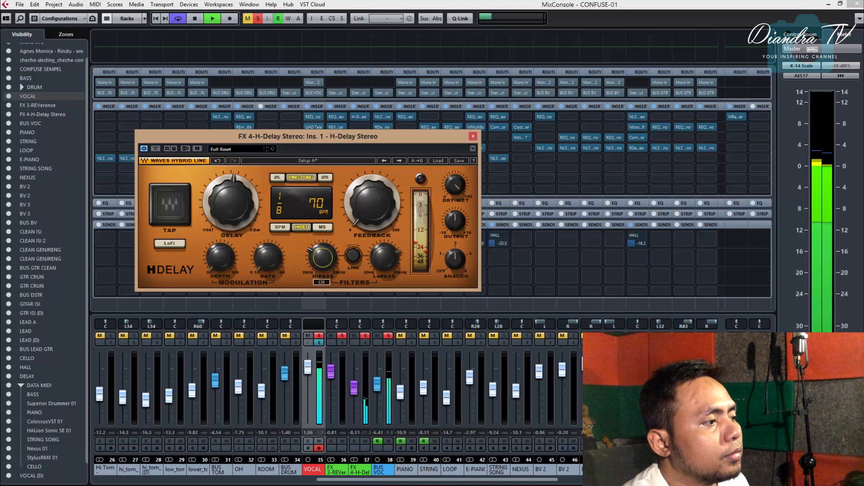
left_click_drag(385, 256, 385, 261)
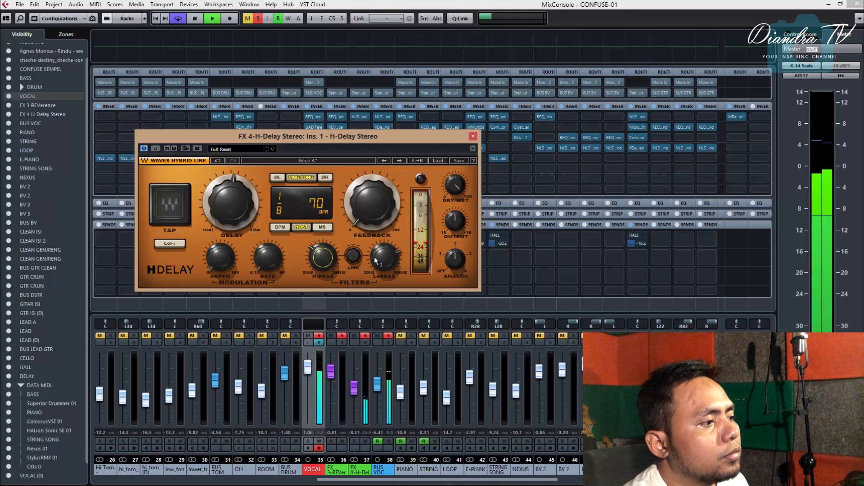
left_click(373, 202)
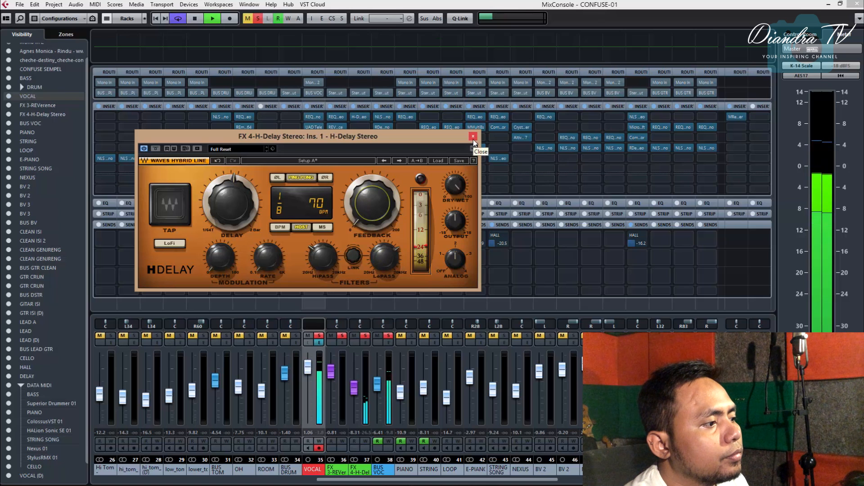
Step: Move the H-Delay window aside, open the VOCAL channel settings, and reactivate both FX 3-REVerence sends
left_click_drag(464, 136, 743, 150)
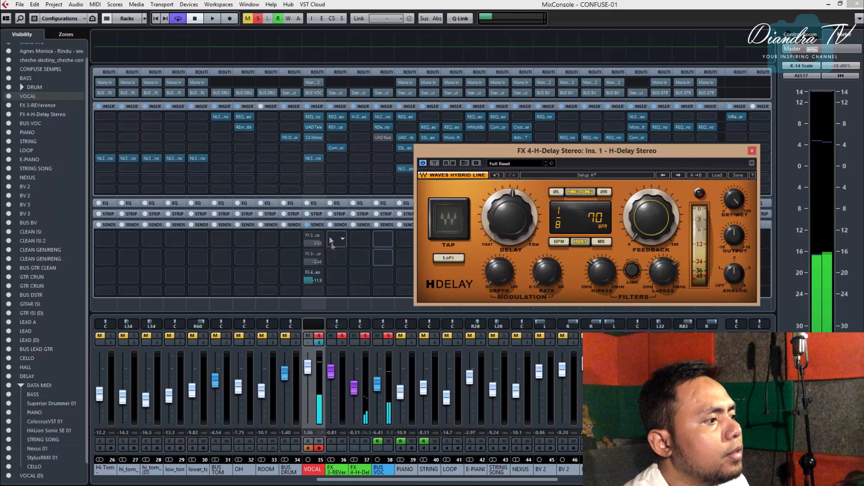
left_click(320, 343)
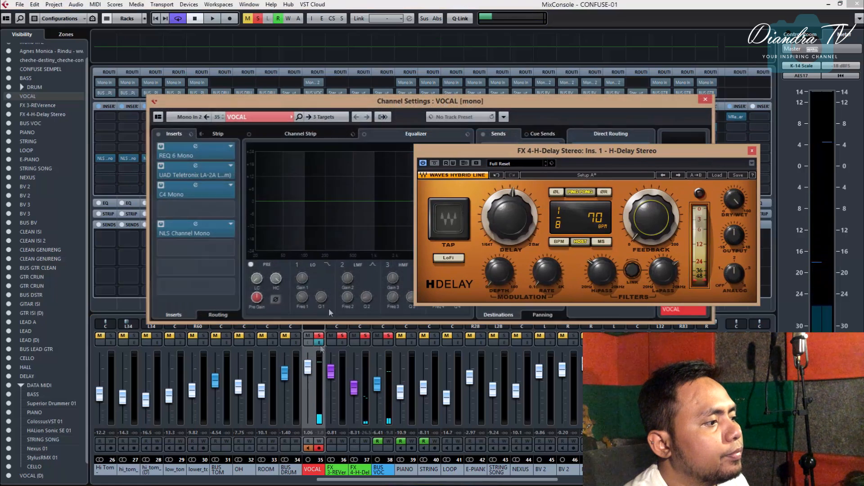
left_click_drag(401, 102, 260, 68)
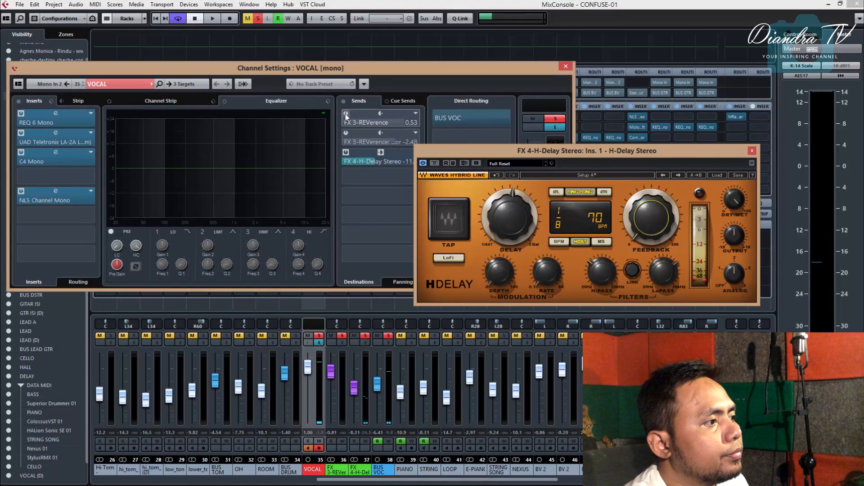
left_click(347, 137)
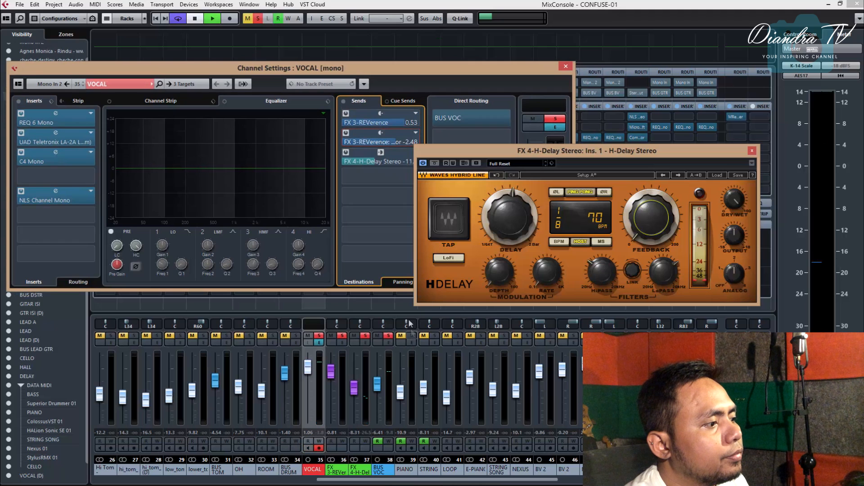
Step: Set the FX 4-H-Delay Stereo fader to -9.30, unsolo the channels, and lower the VOCAL fader to -0.16 in the full mix
left_click_drag(353, 394, 349, 403)
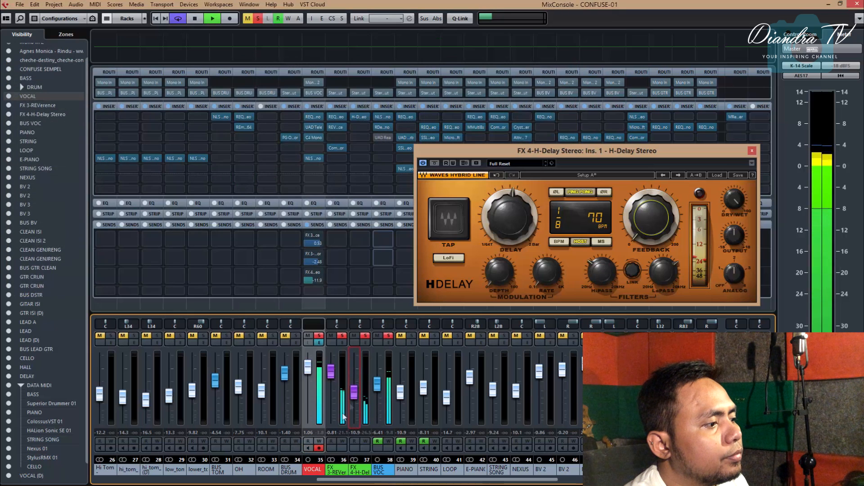
left_click(319, 337)
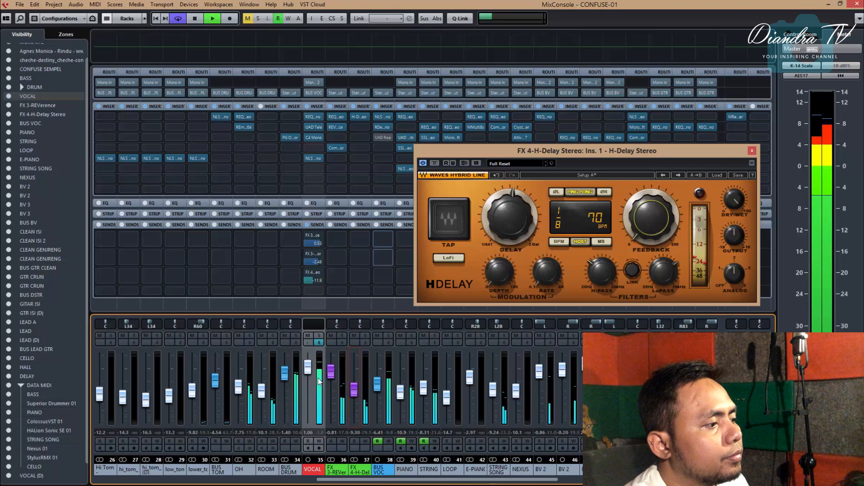
left_click_drag(307, 371, 306, 395)
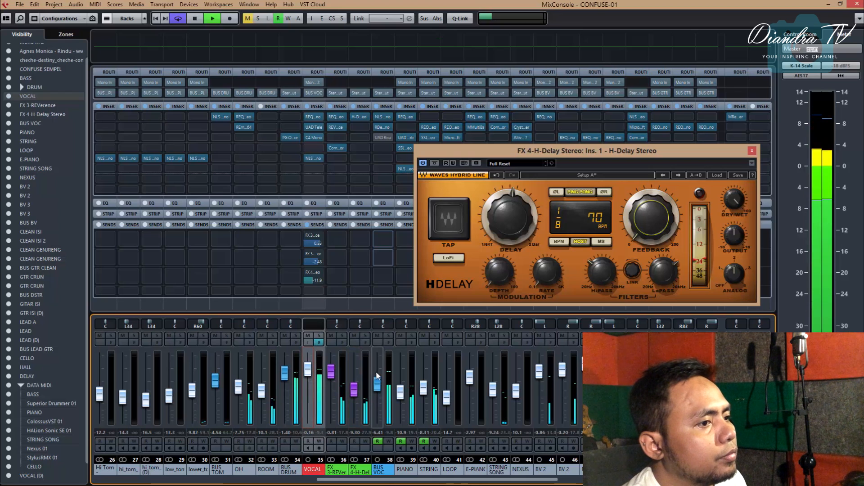
Step: Stop playback and close the H-Delay plug-in, the MixConsole and the VOCAL channel settings to return to the project
left_click_drag(569, 163, 468, 133)
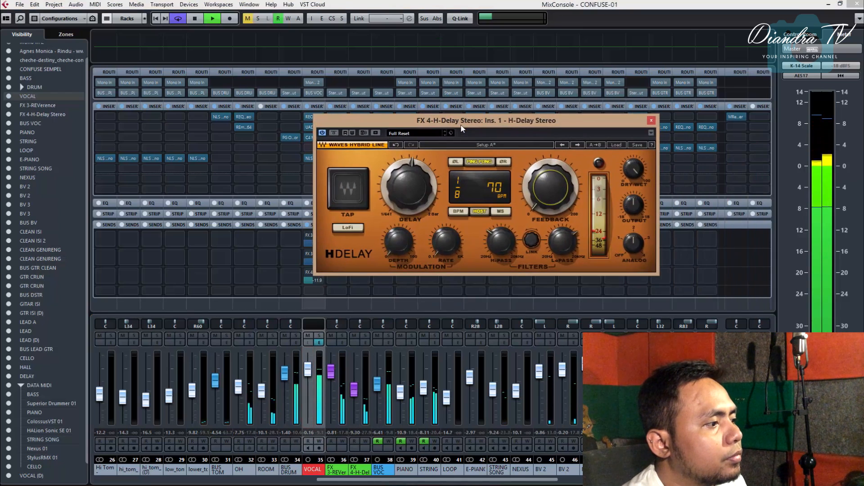
key("space")
left_click(651, 120)
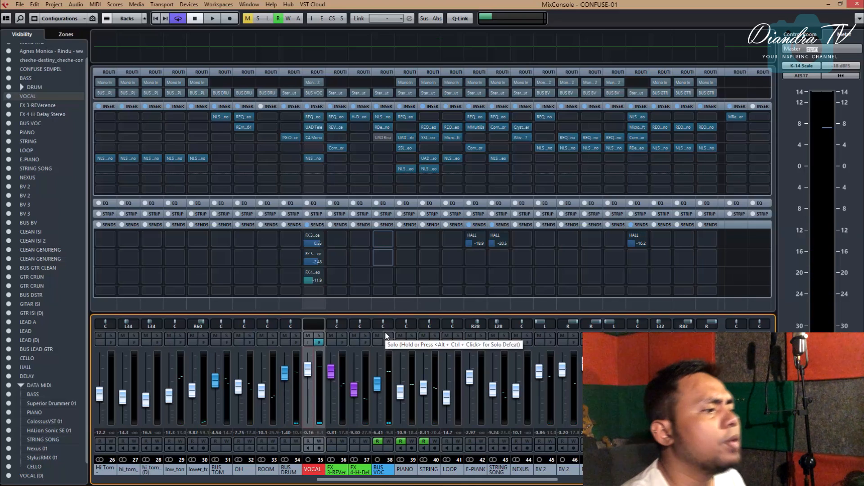
left_click(856, 4)
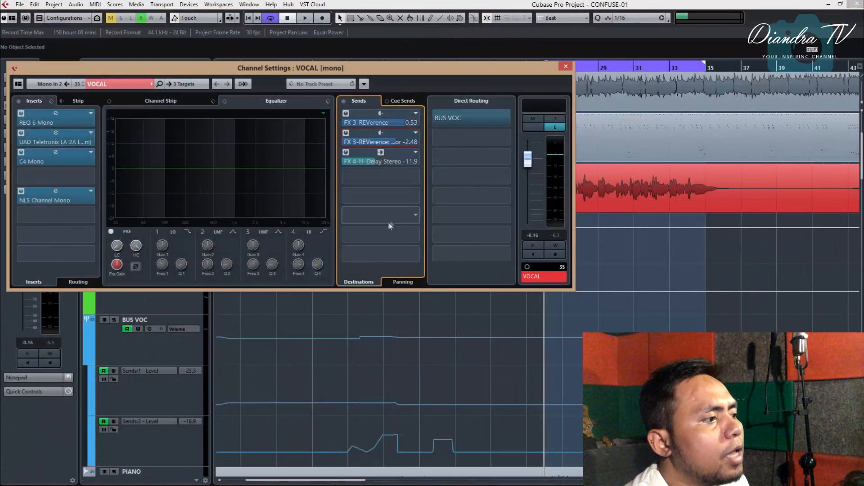
left_click(564, 68)
Step: Enable automation writing on the FX 4-H-Delay Stereo track and place the playback cursor just before the vocal clip near bar 12
left_click_drag(318, 70, 296, 142)
left_click(315, 194)
key("space")
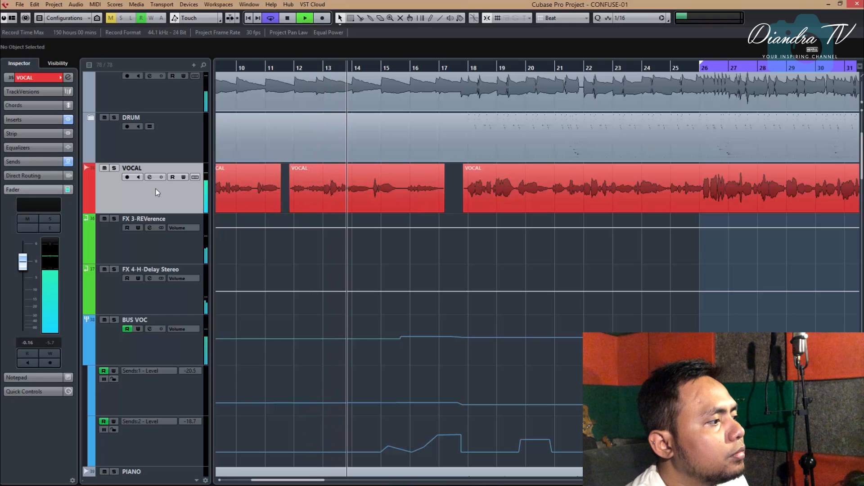
left_click(140, 296)
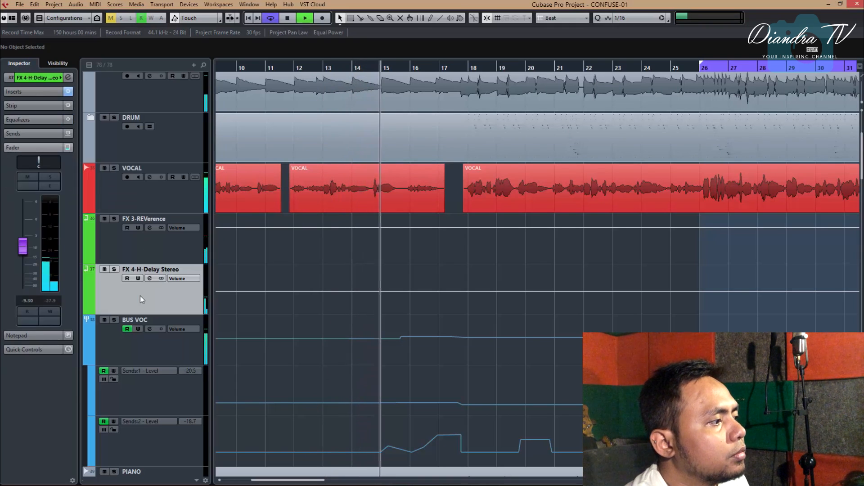
key("space")
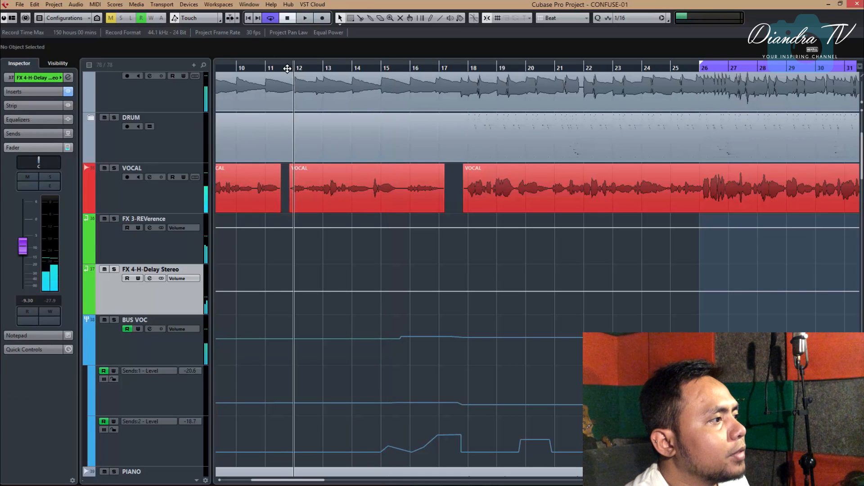
left_click(287, 66)
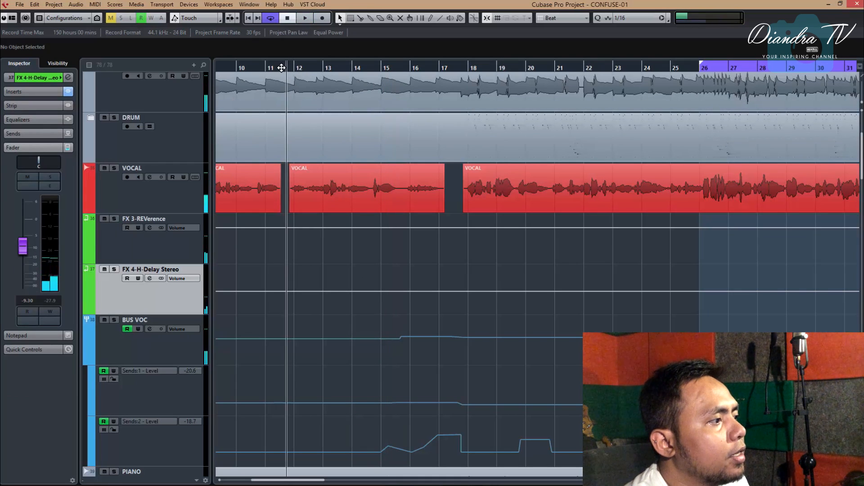
left_click(138, 279)
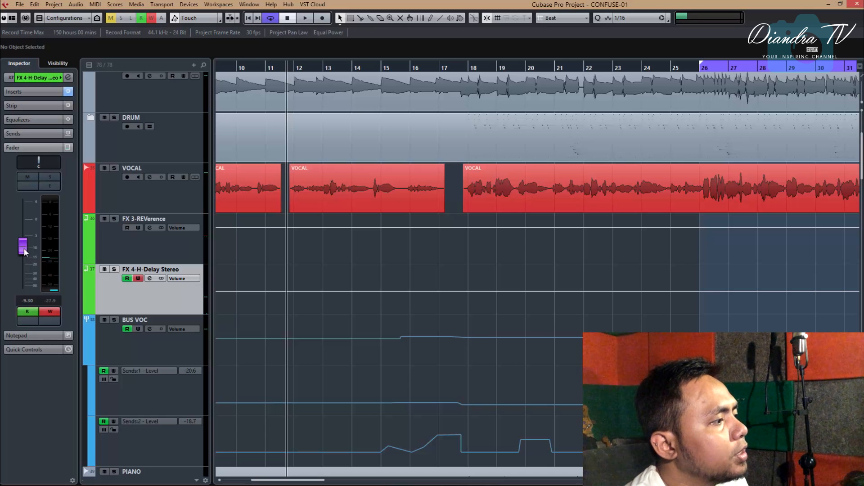
Step: Record FX 4-H-Delay Stereo volume automation during playback, dropping to -14.3 from bar 12 and rising to about -13.2 around bar 18
key("space")
left_click_drag(24, 253, 21, 273)
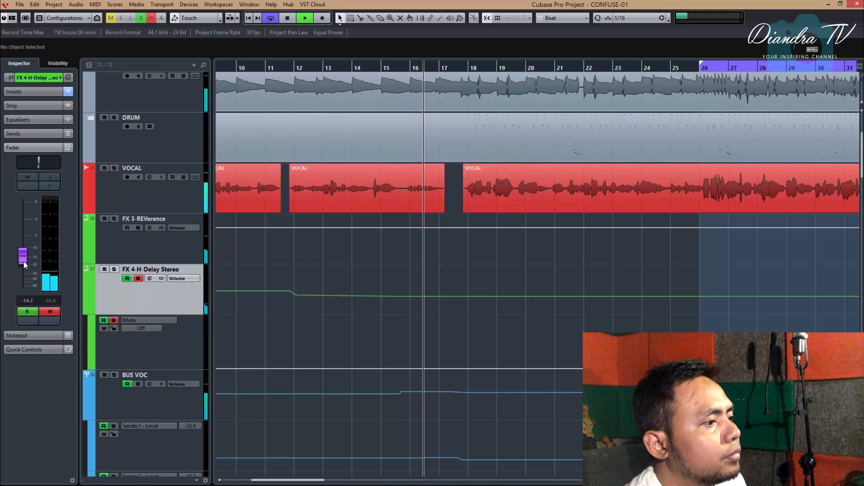
left_click(24, 265)
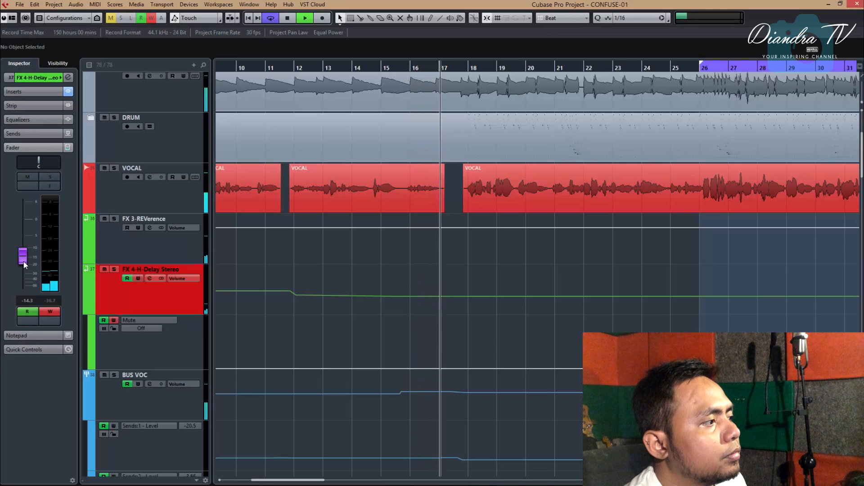
left_click_drag(24, 264, 28, 244)
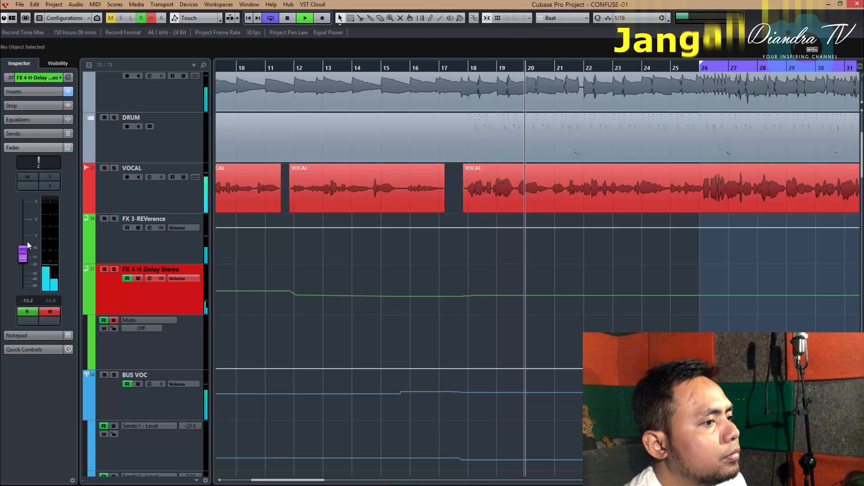
key("space")
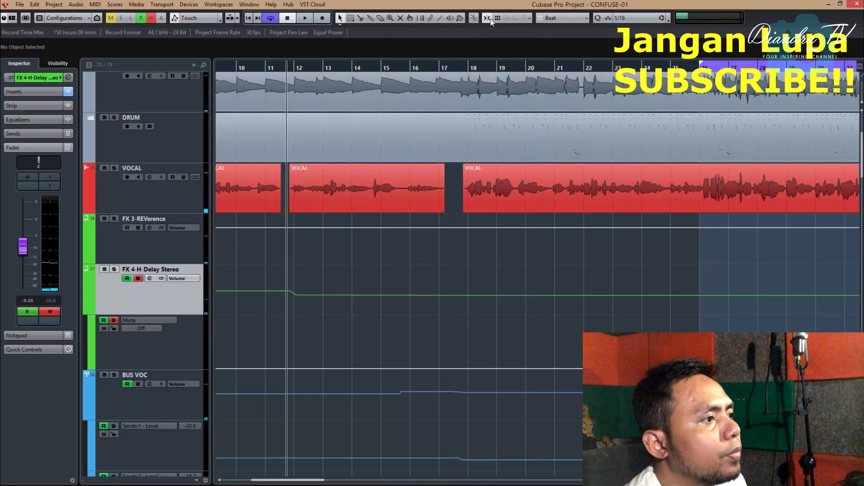
Step: Play from about bar 17.5 and write FX 4-H-Delay Stereo volume automation rising to -12.1 at bar 26 and up to -8.64 around bar 29
left_click(531, 296)
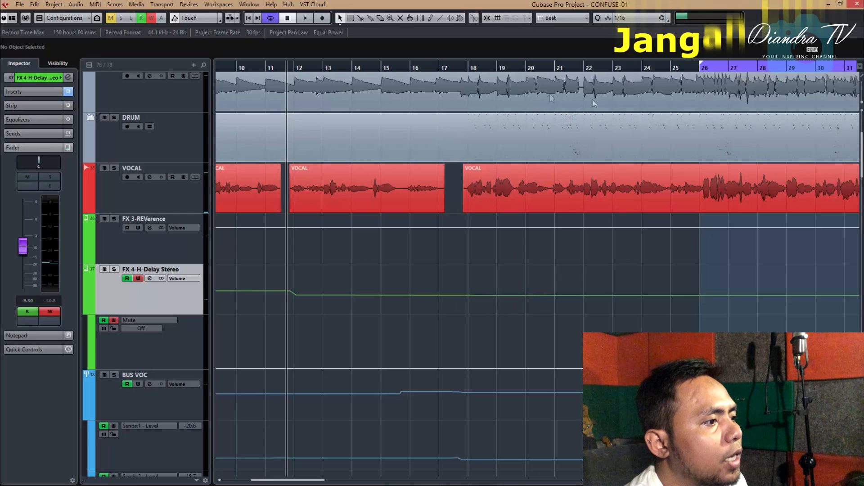
left_click(458, 68)
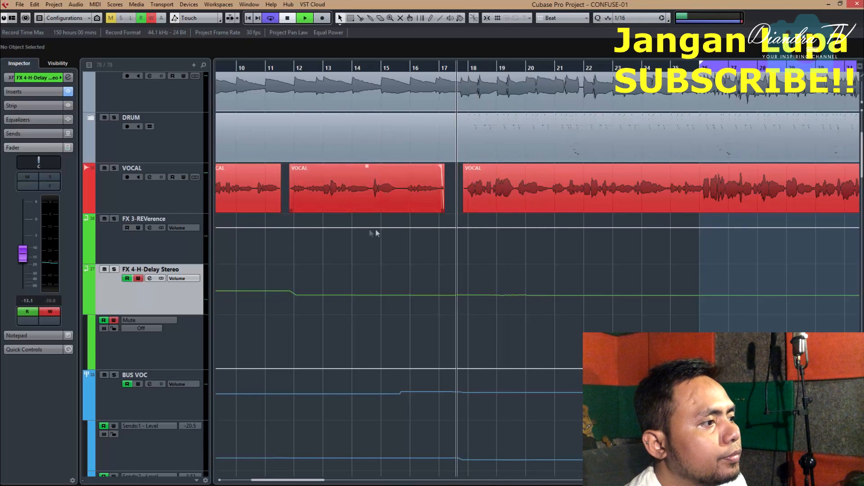
key("space")
key("space")
key("space")
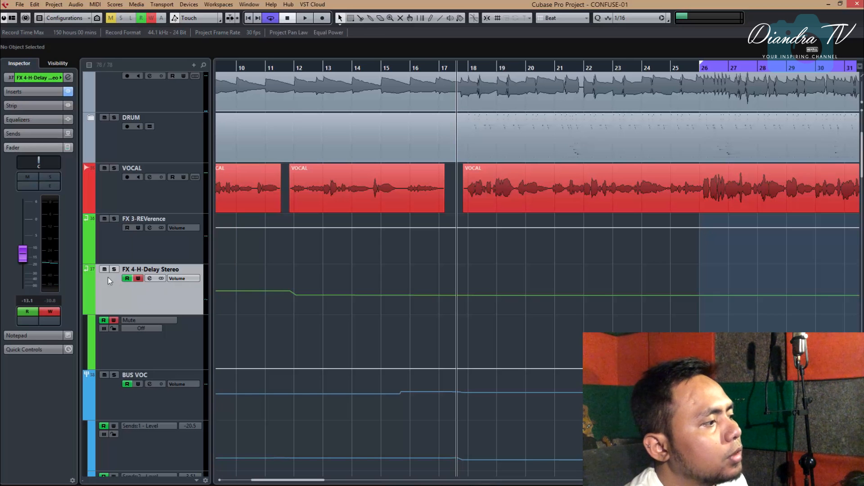
left_click_drag(24, 257, 28, 243)
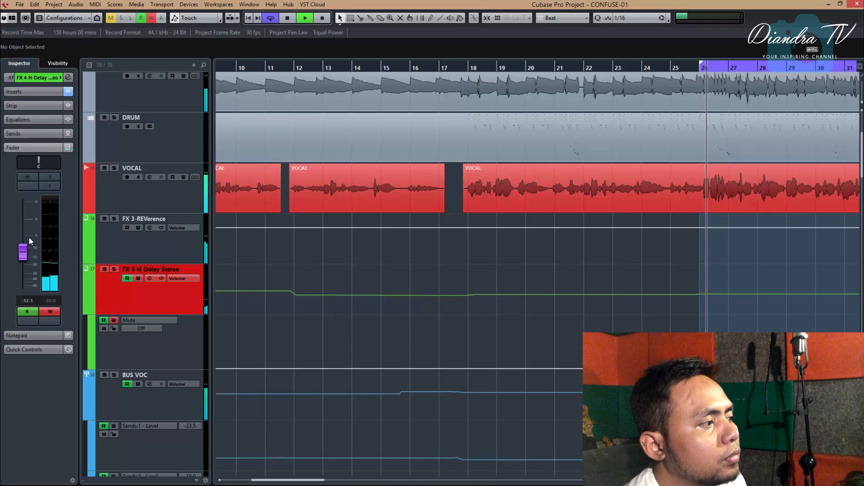
left_click_drag(28, 236, 34, 174)
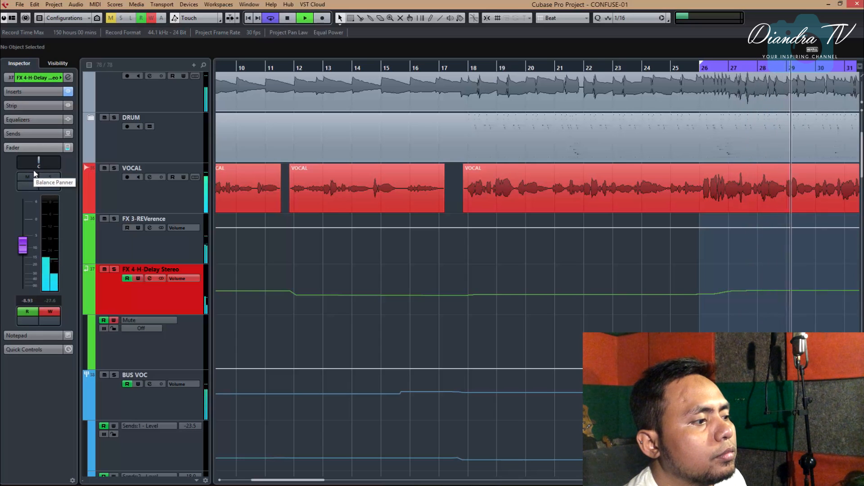
left_click_drag(34, 173, 35, 164)
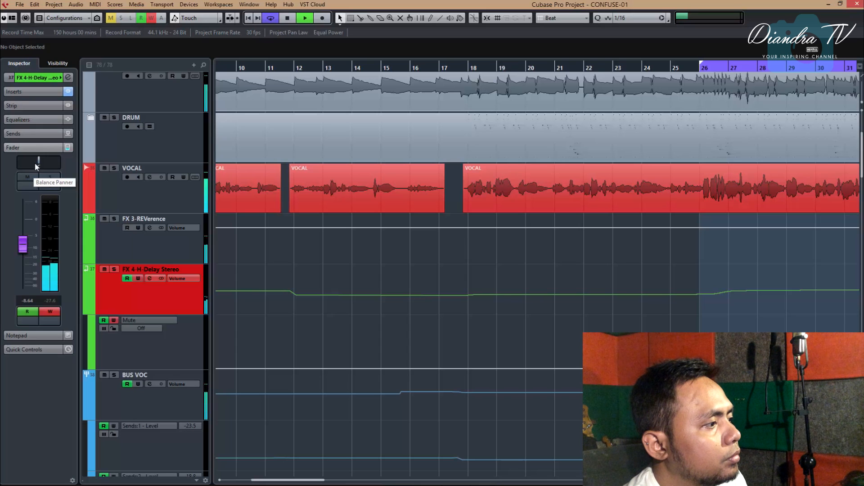
left_click_drag(34, 163, 34, 163)
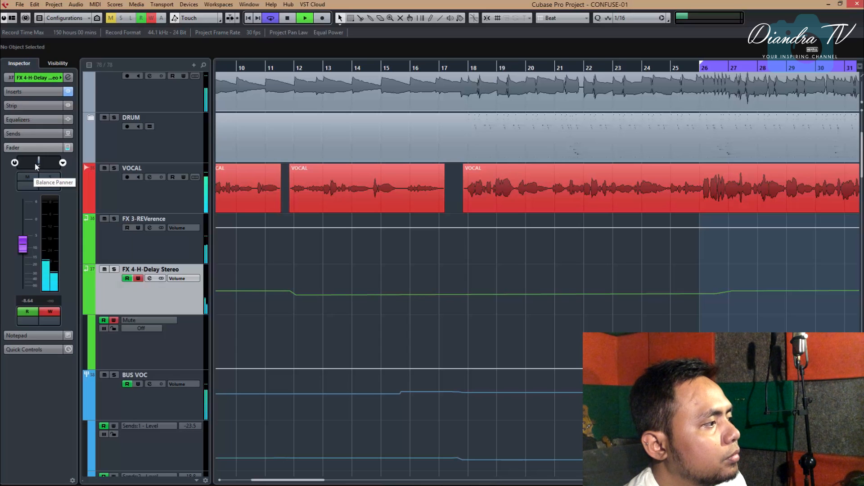
Step: Stop playback and place the playback cursor just before the first VOCAL clip near bar 9, with the FX 4-H-Delay Stereo volume lane in view
key("space")
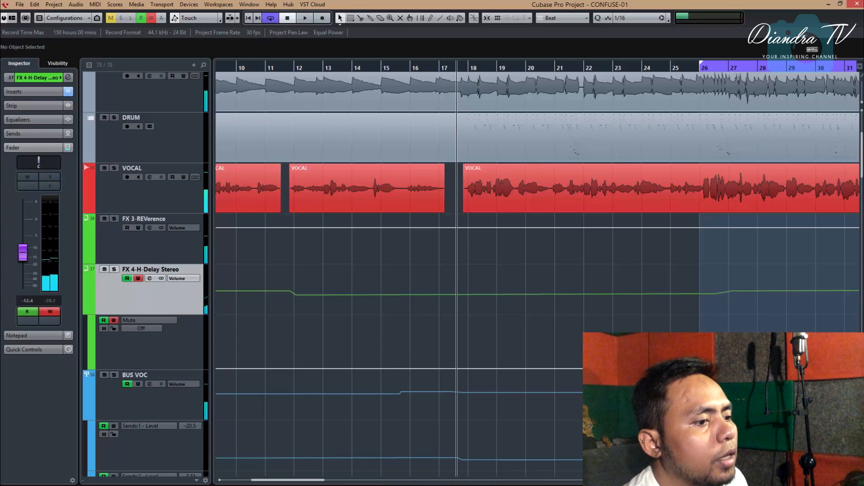
scroll(567, 208, "down", 5)
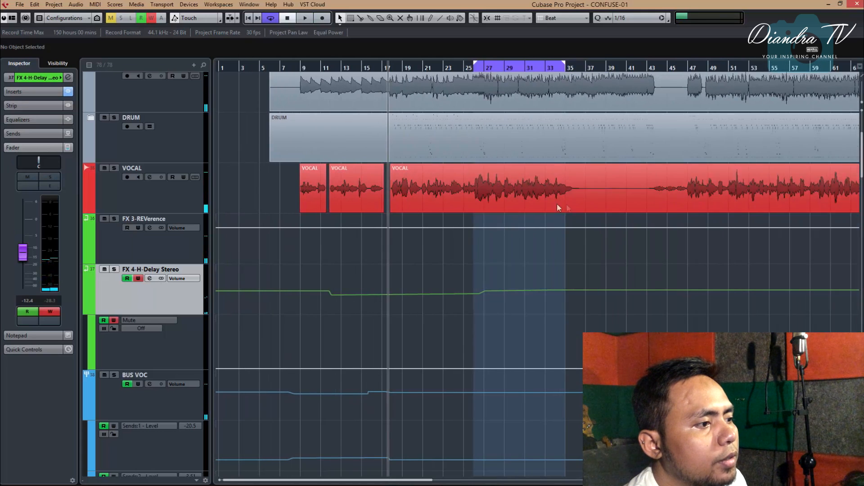
key("space")
left_click(301, 69)
scroll(311, 104, "up", 7)
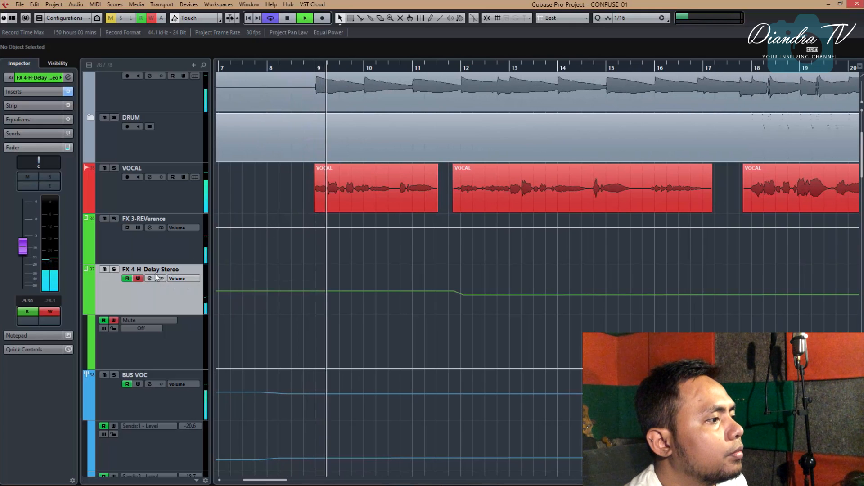
key("space")
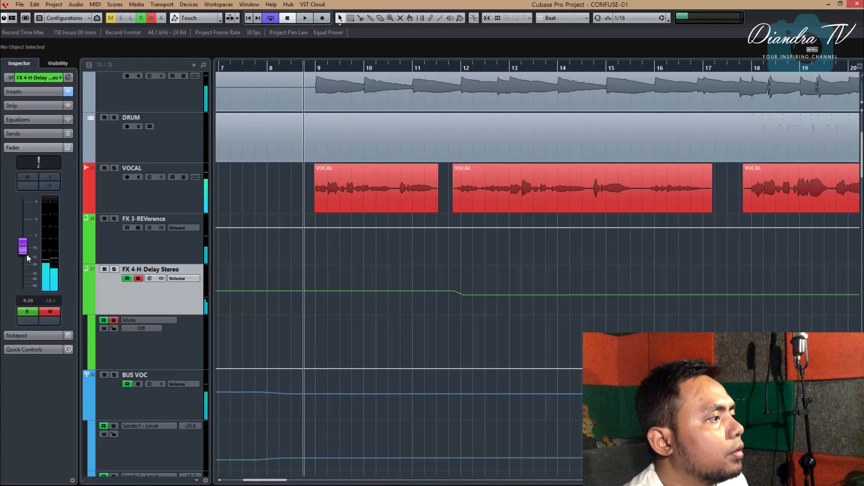
Step: Write FX 4-H-Delay Stereo volume automation from bar 9, dropping to about -13.8 with short boosts near bars 11.5, 14.5, 15.5 and 17
mouse_move(24, 251)
left_mouse_down()
mouse_move(17, 341)
mouse_move(26, 310)
mouse_move(28, 194)
mouse_move(15, 194)
left_mouse_up()
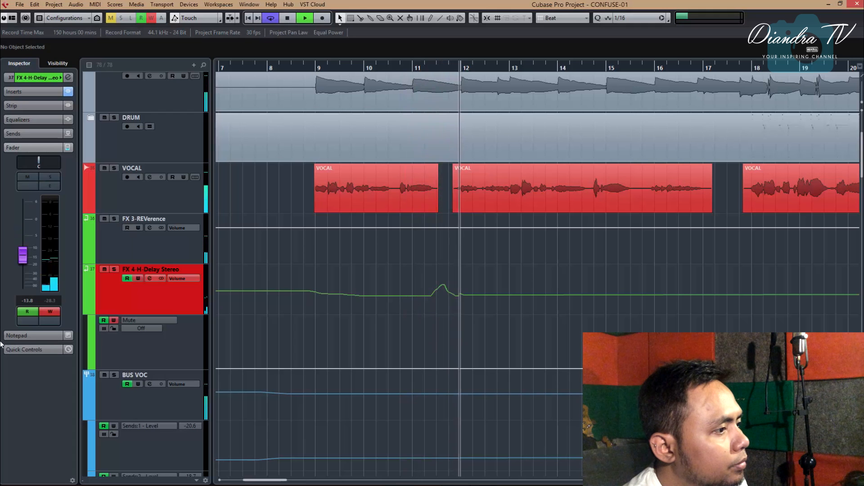
left_click_drag(0, 344, 3, 337)
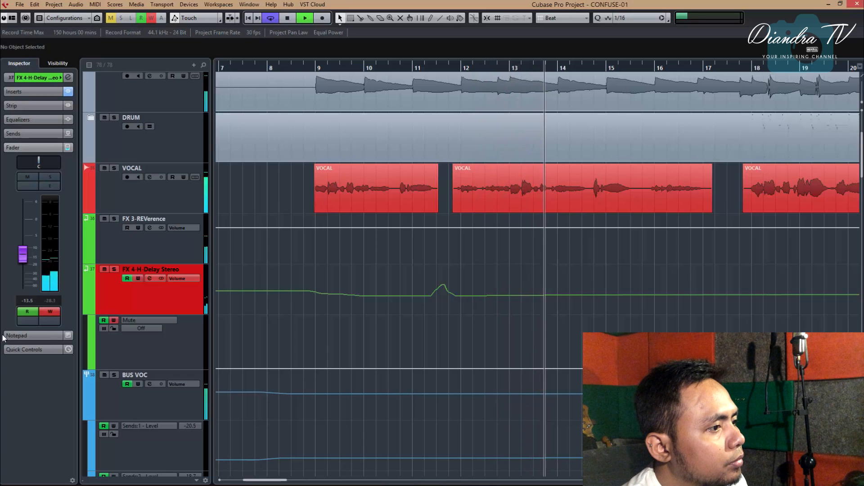
mouse_move(2, 337)
left_mouse_down()
mouse_move(31, 178)
mouse_move(22, 254)
left_mouse_up()
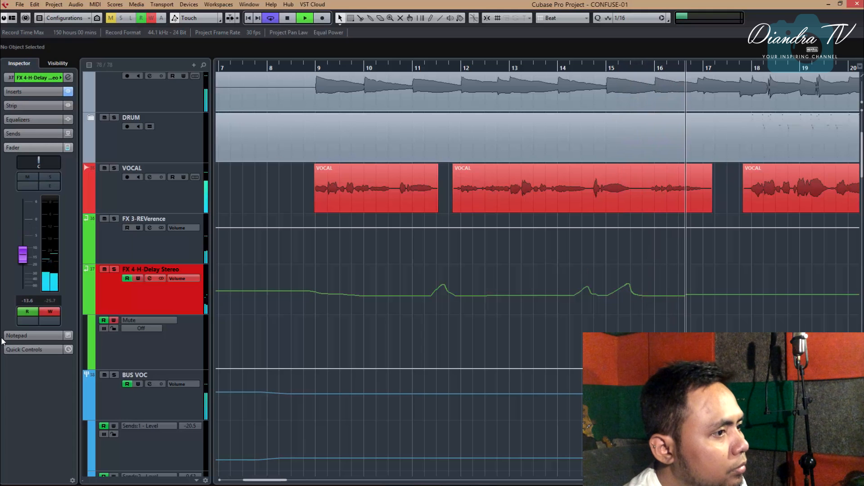
left_click_drag(22, 255, 20, 219)
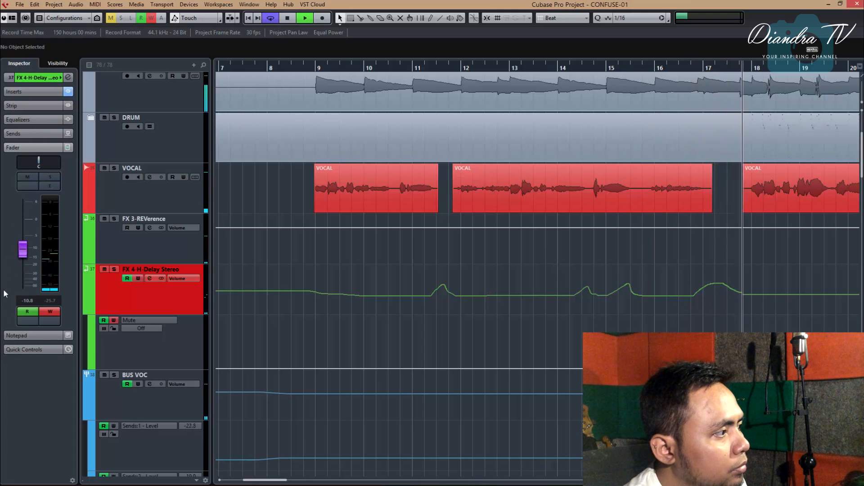
key("space")
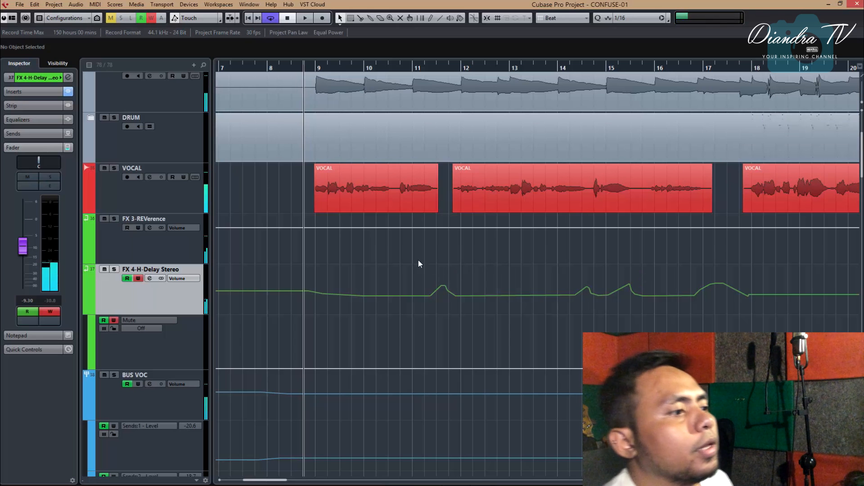
Step: Play back the delay boost from bar 11 and disable automation writing on the FX 4-H-Delay Stereo track
left_click_drag(413, 68, 450, 227)
key("space")
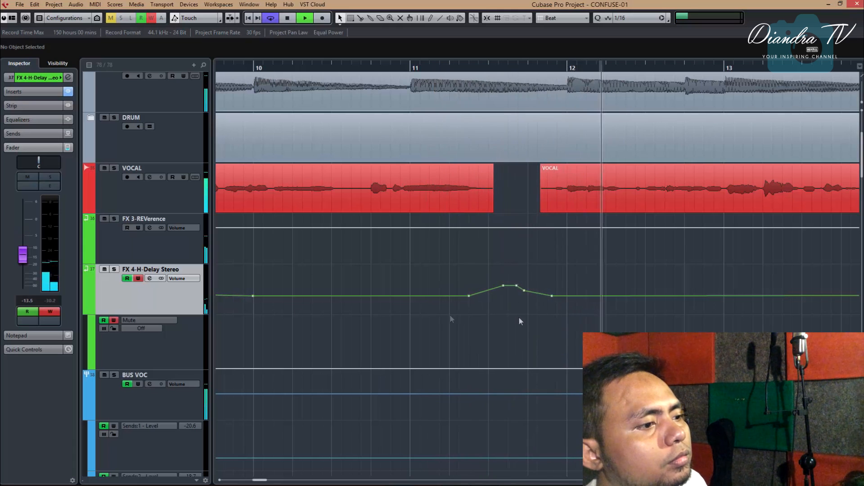
left_click(138, 278)
key("space")
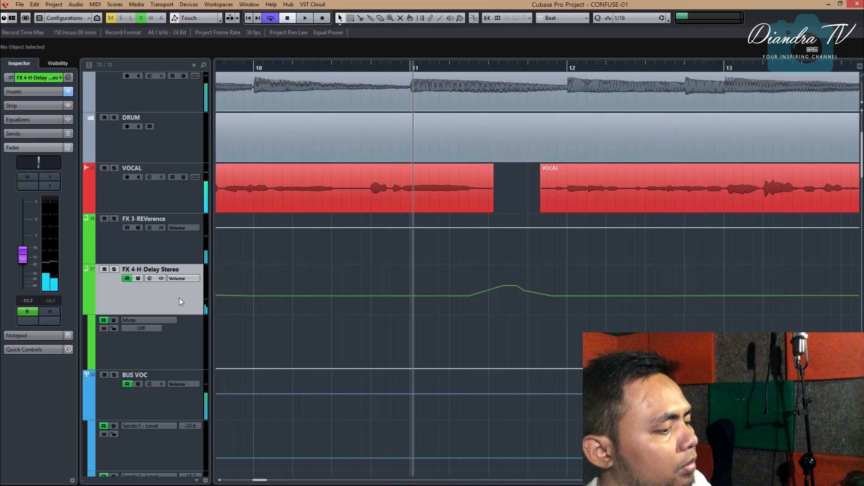
Step: Raise the peak automation points of the delay volume boost between the first two VOCAL clips, and play it back from bar 11
key("g")
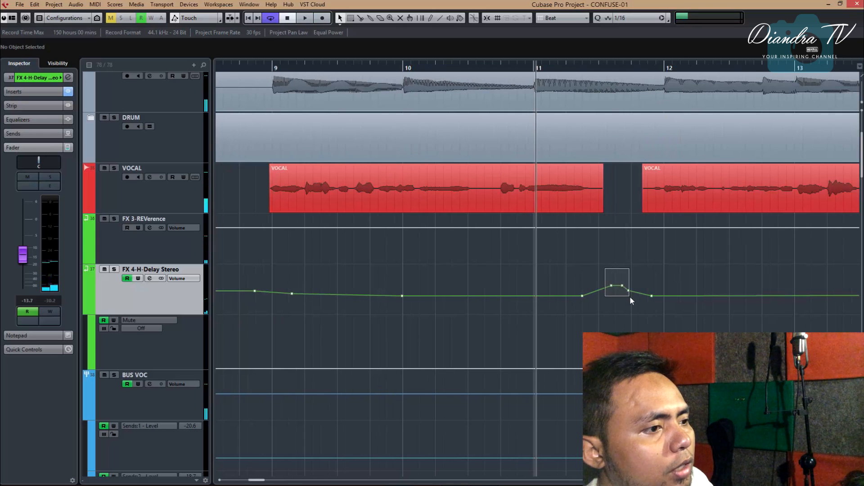
left_click_drag(632, 300, 634, 287)
left_click(592, 270)
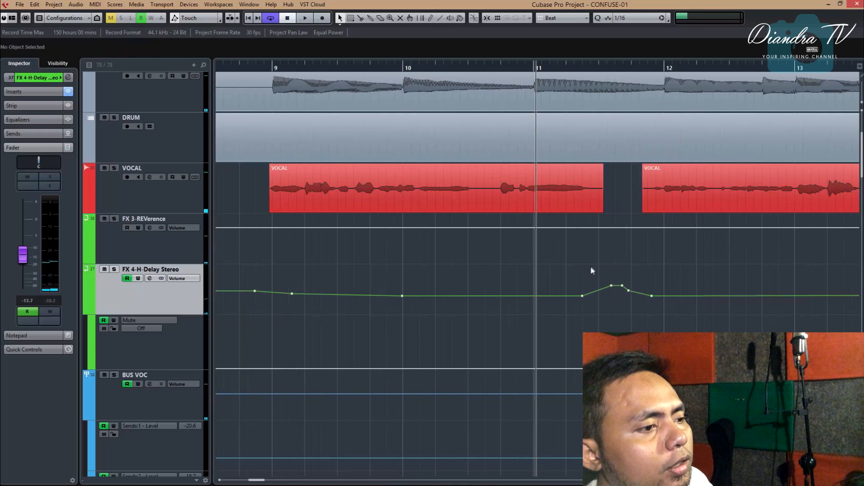
left_click_drag(629, 304, 629, 286)
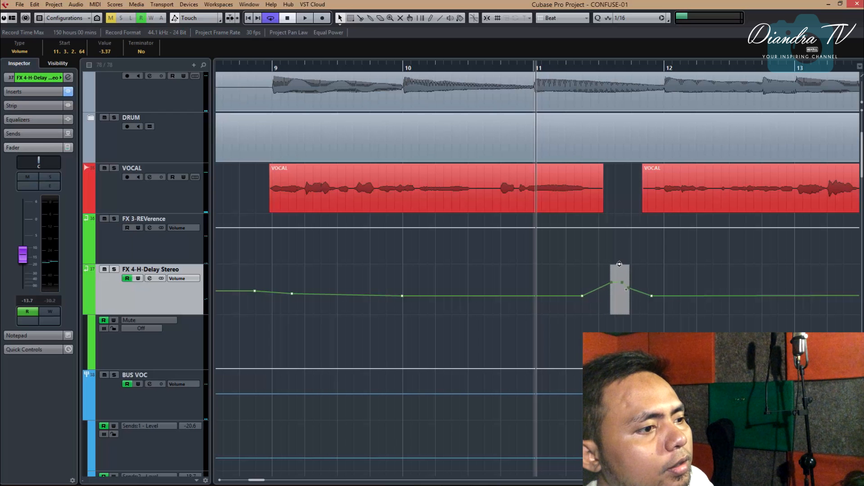
key("space")
left_click(658, 245)
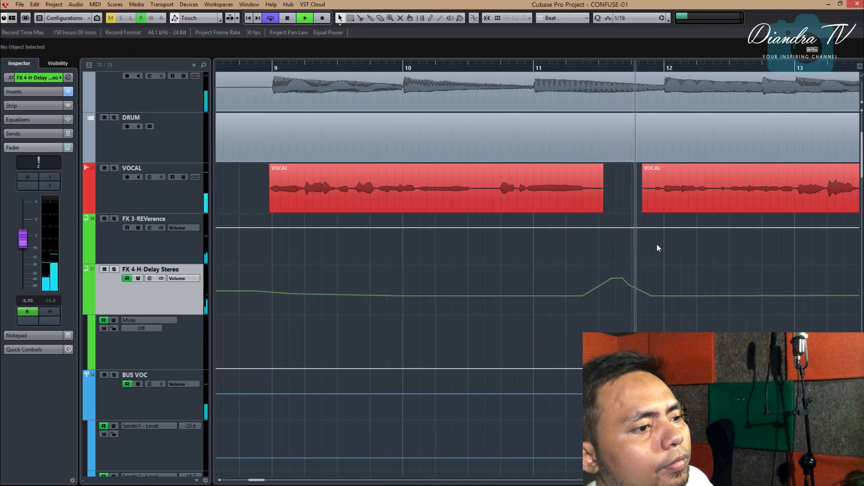
Step: Review the FX 4-H-Delay Stereo volume curve across the wider arrangement and stop playback
key("g")
key("g")
key("g")
key("g")
key("g")
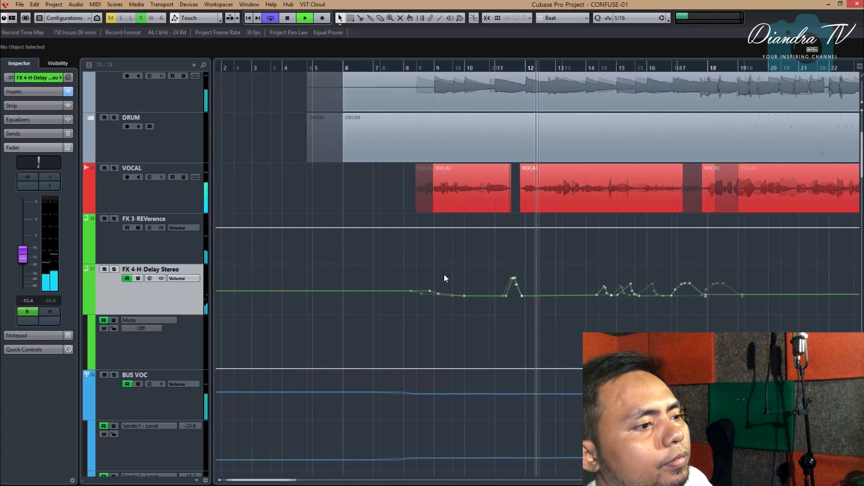
key("space")
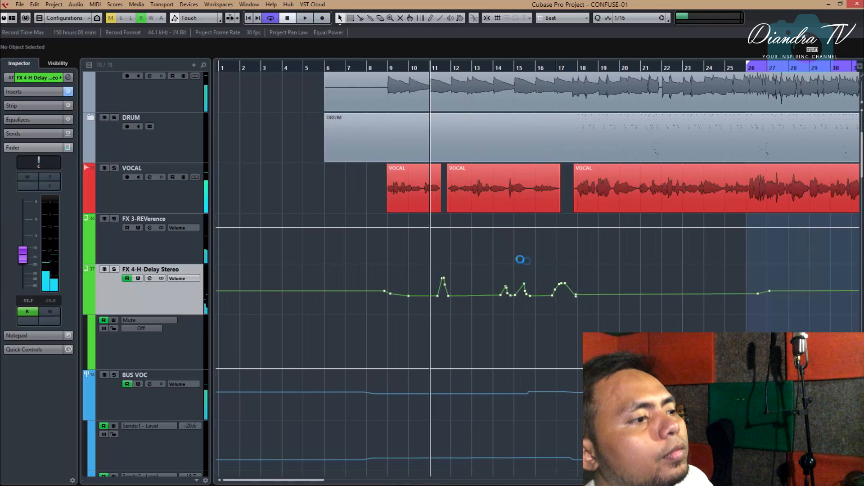
key("g")
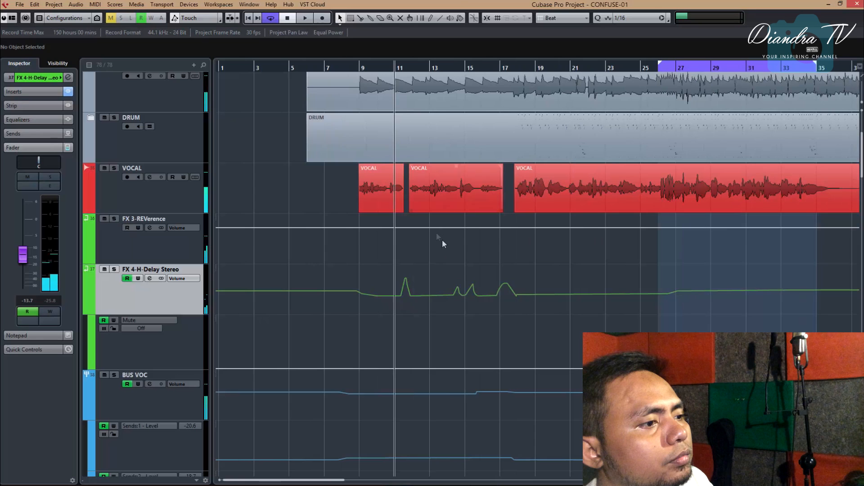
key("g")
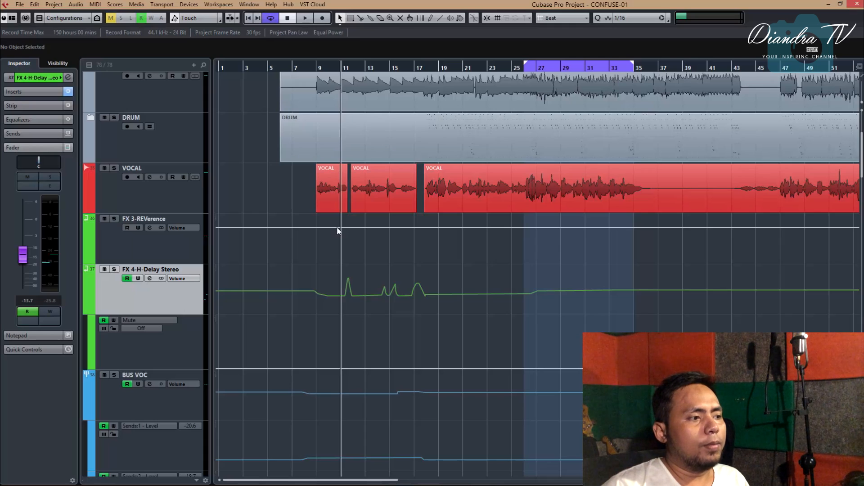
Step: Open the MixConsole and locate the FX 4 delay send on the VOCAL channel
key("F3")
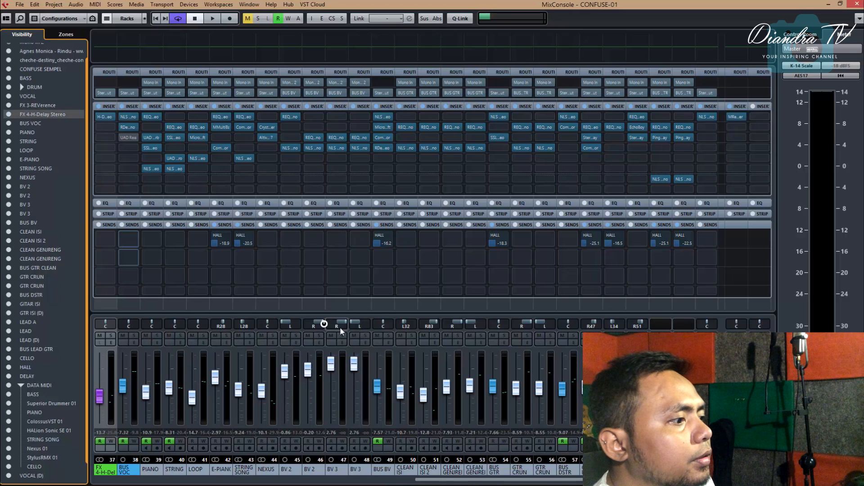
left_click_drag(451, 482, 324, 482)
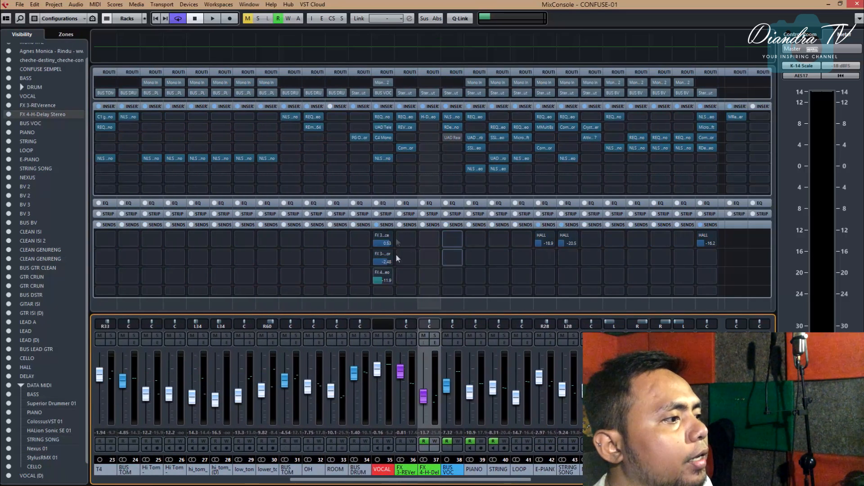
left_click(384, 273)
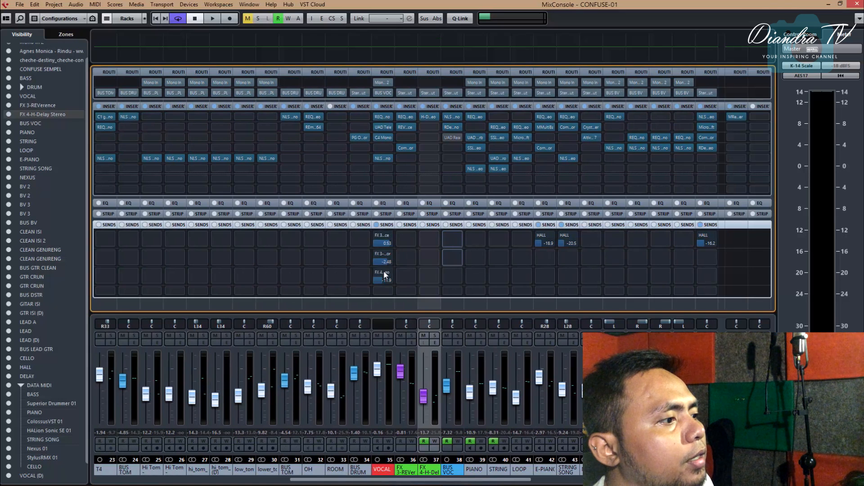